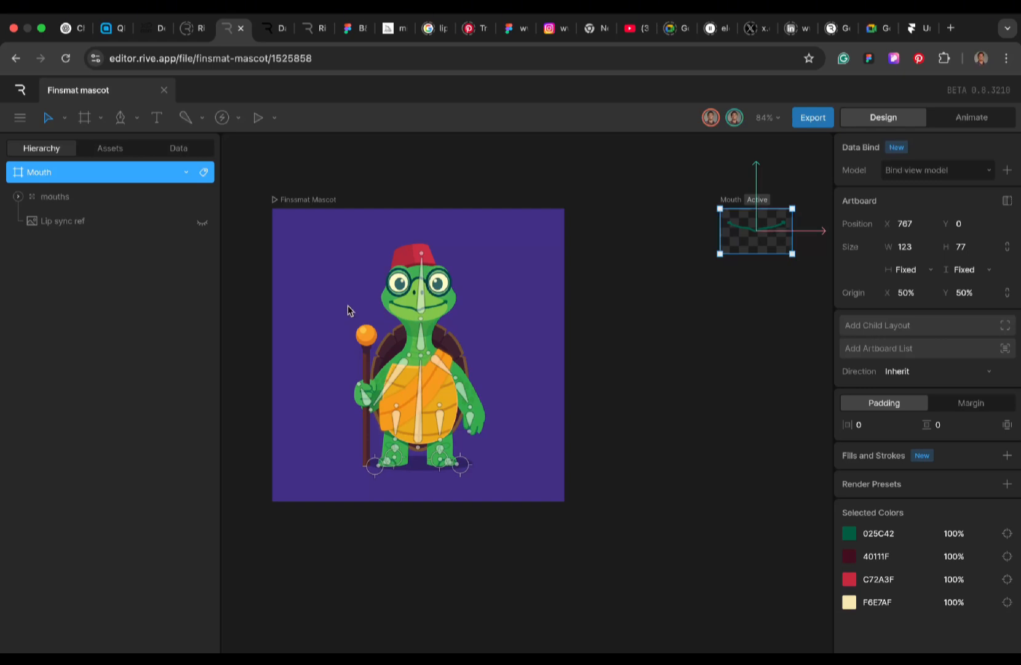
Step: Inspect the Lip sync ref image among the project's assets, and return to the object hierarchy
{"action": "scroll", "coordinate": [634, 214], "scroll_direction": "right", "scroll_amount": 5}
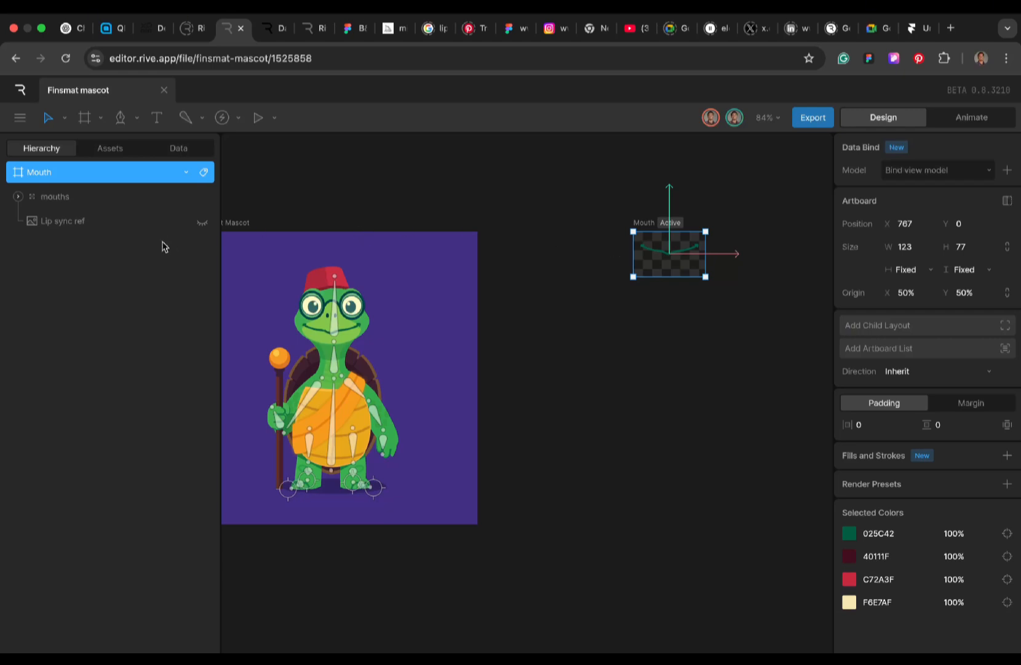
{"action": "left_click", "coordinate": [114, 149]}
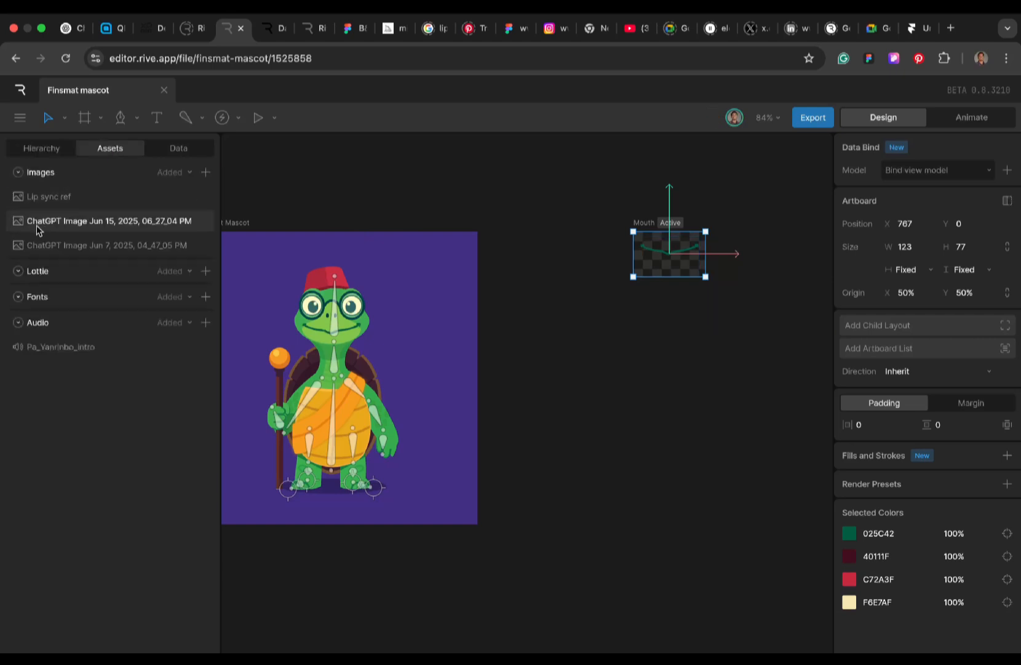
{"action": "left_click", "coordinate": [90, 198]}
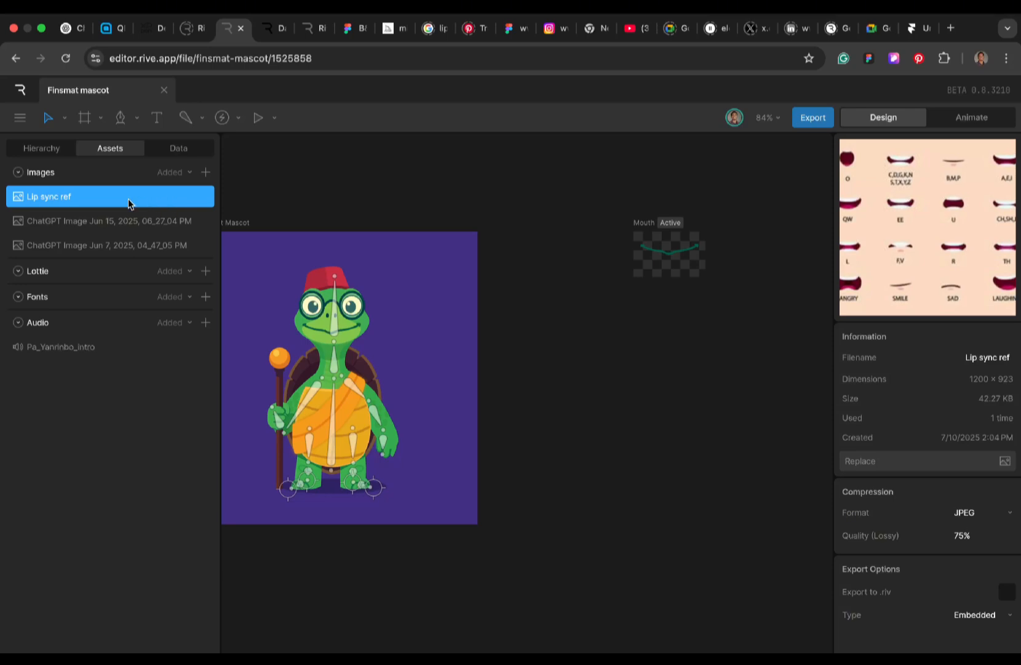
{"action": "left_click", "coordinate": [44, 148]}
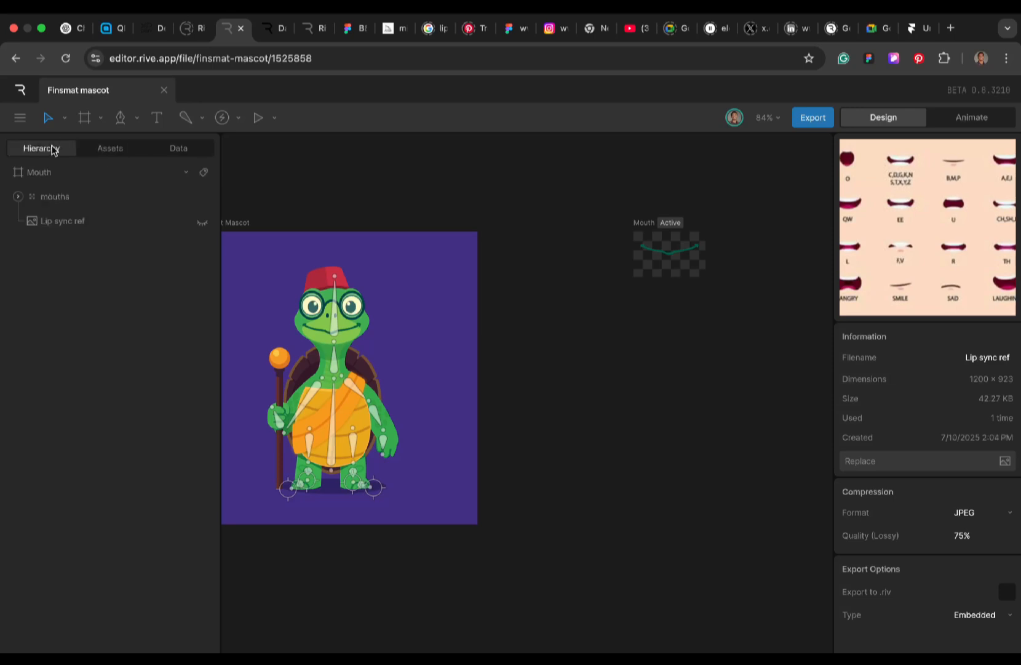
Step: Unhide the Lip sync ref image beside the Mouth artboard and examine its chart of mouth shapes
{"action": "left_click", "coordinate": [203, 222]}
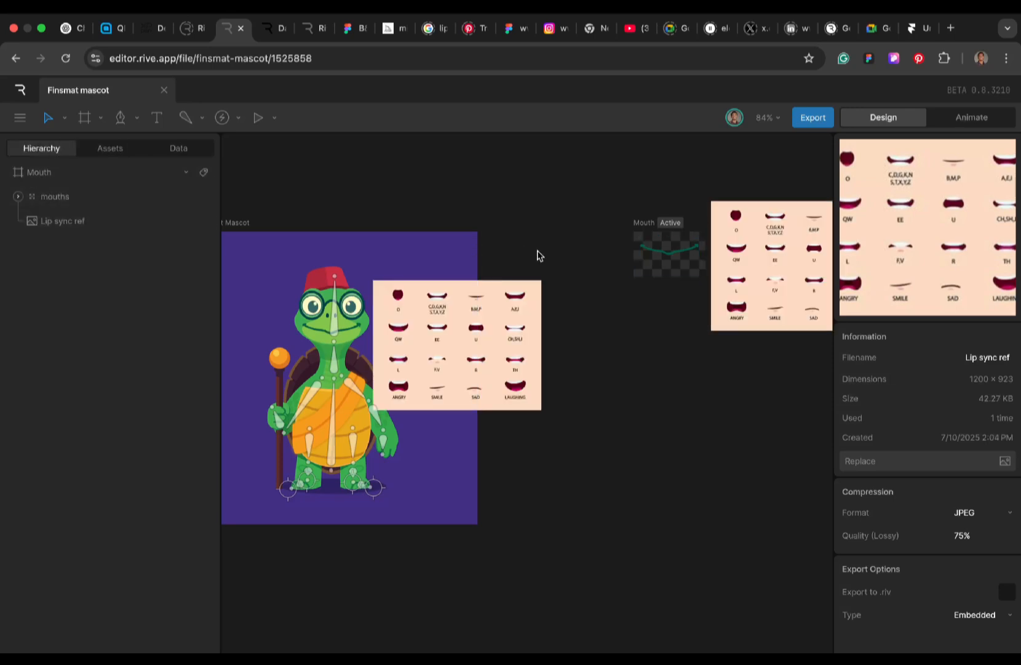
{"action": "scroll", "coordinate": [654, 249], "scroll_direction": "right", "scroll_amount": 5}
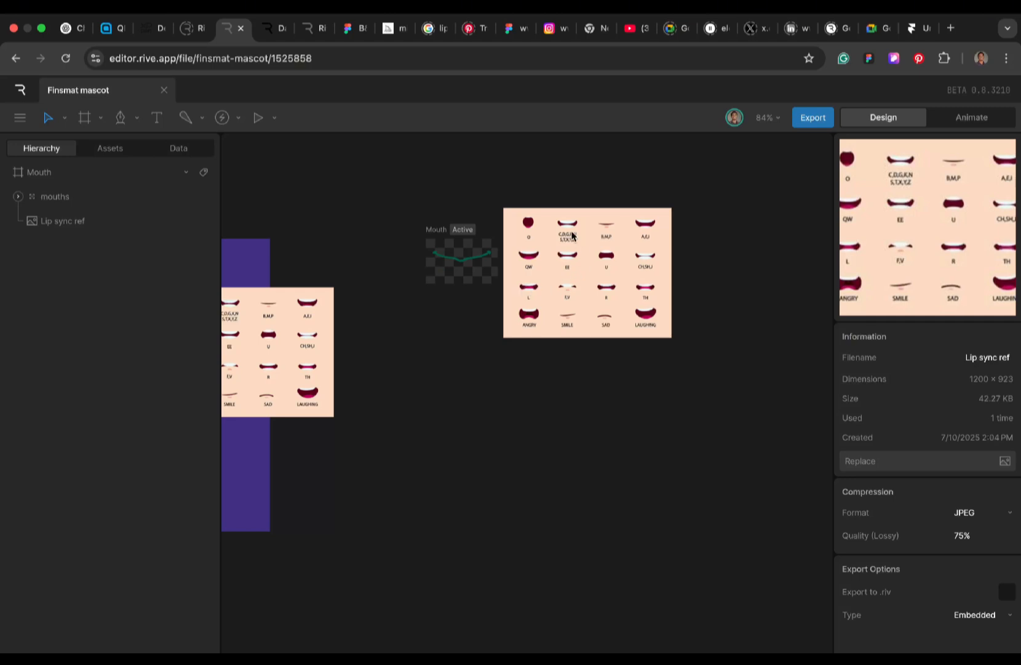
{"action": "scroll", "coordinate": [572, 234], "scroll_direction": "up", "scroll_amount": 3}
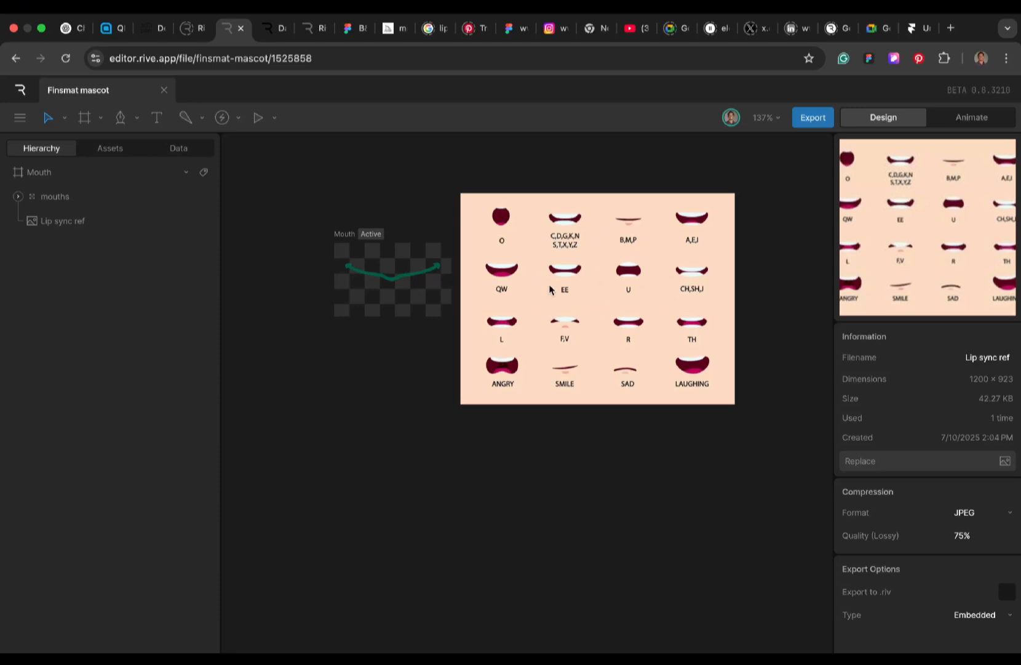
{"action": "scroll", "coordinate": [487, 342], "scroll_direction": "down", "scroll_amount": 3}
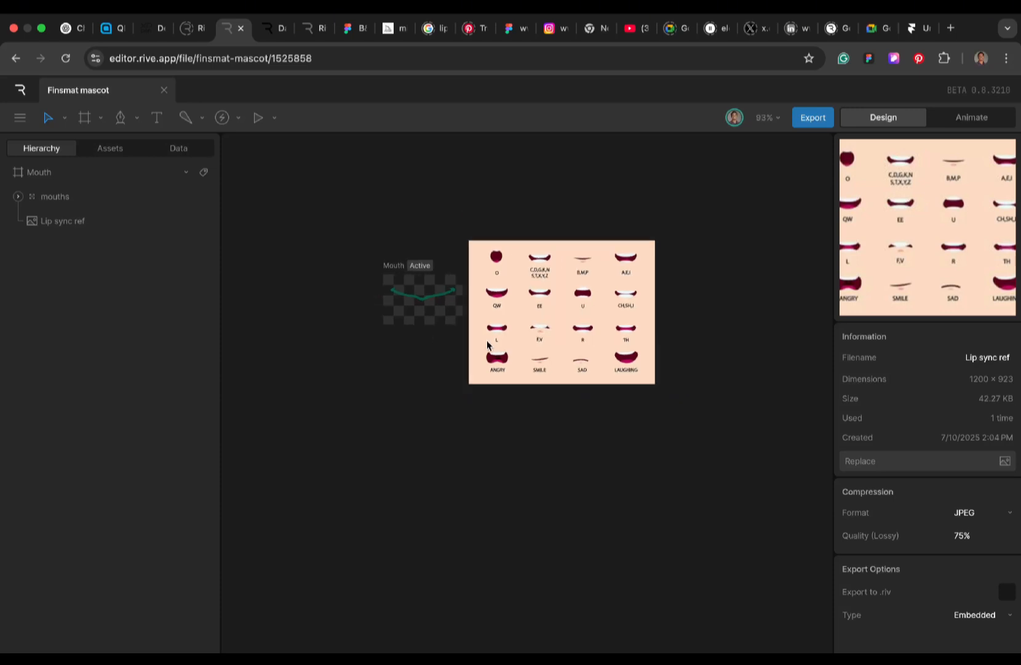
Step: Open the Mouth artboard in animation mode and preview its TH, R and F,V mouth-shape animations against the reference chart
{"action": "left_click", "coordinate": [395, 268]}
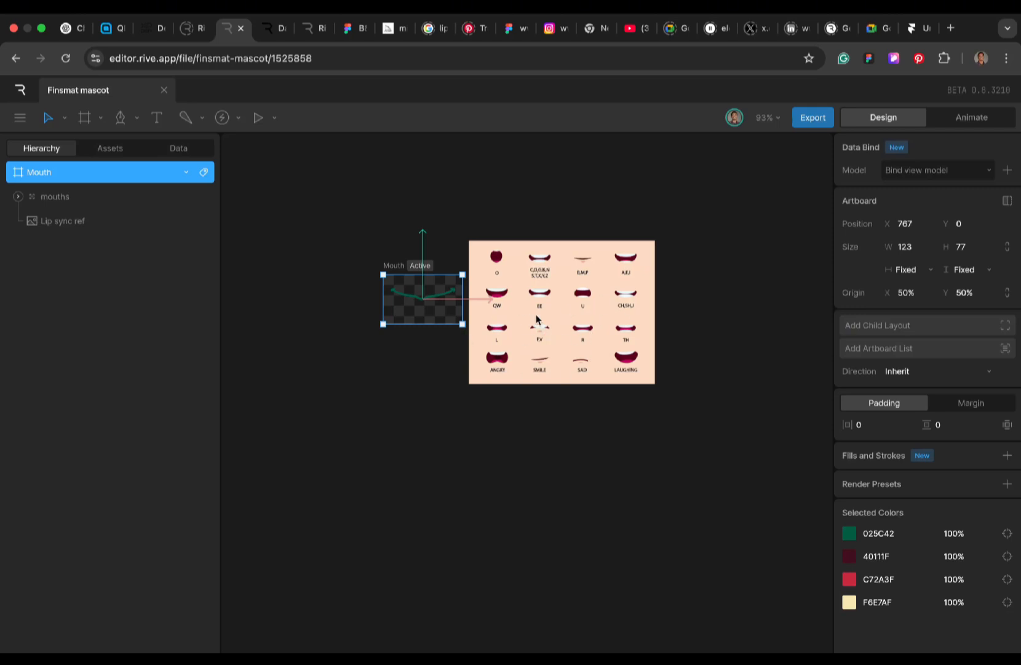
{"action": "left_click", "coordinate": [971, 118]}
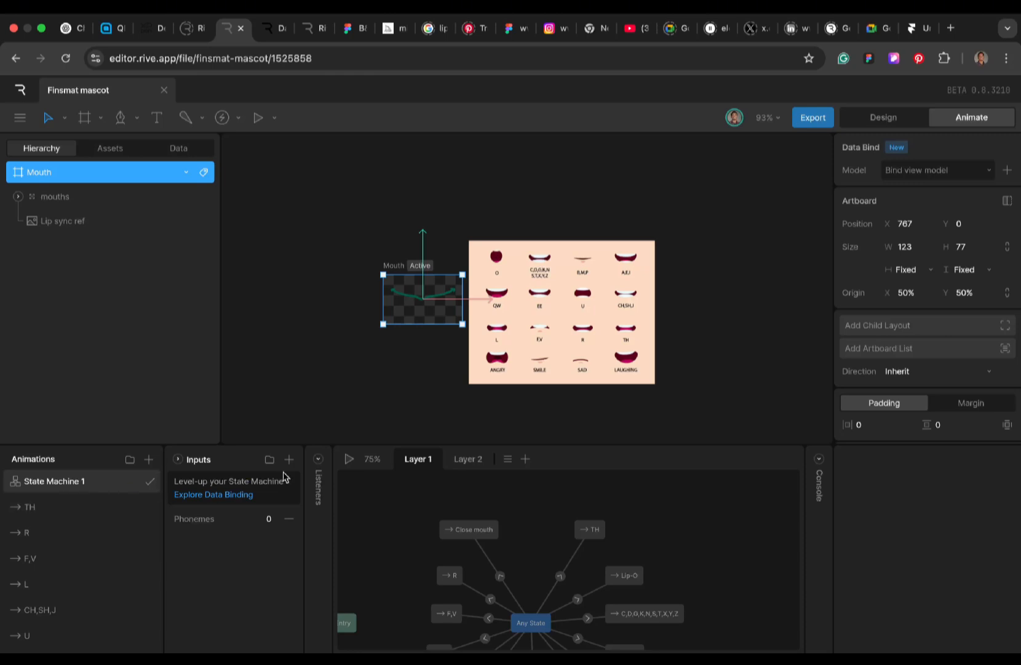
{"action": "left_click", "coordinate": [59, 512]}
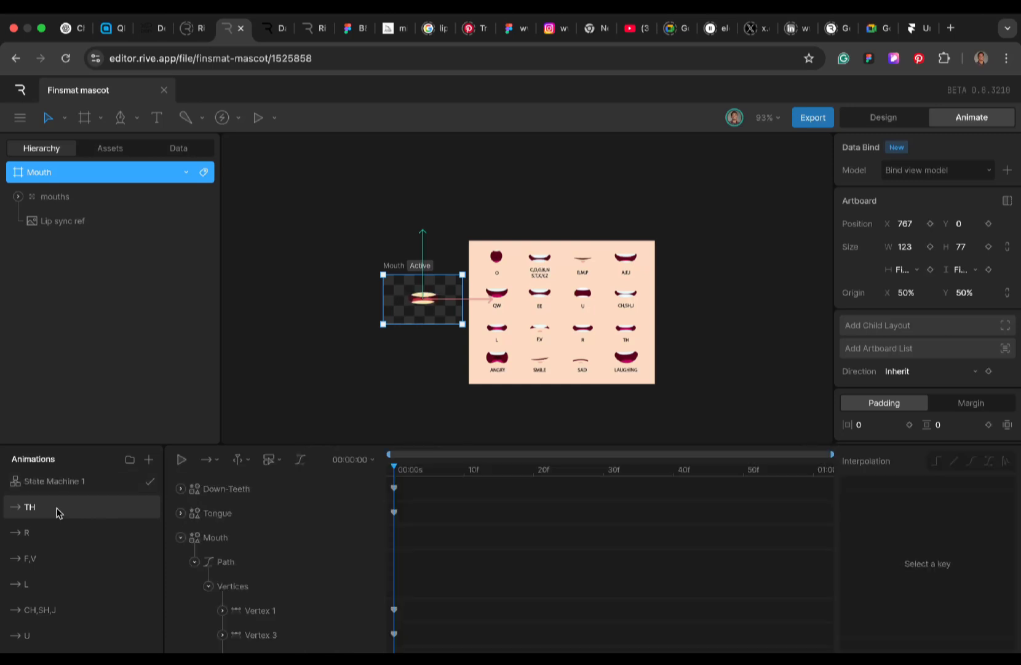
{"action": "left_click", "coordinate": [48, 539]}
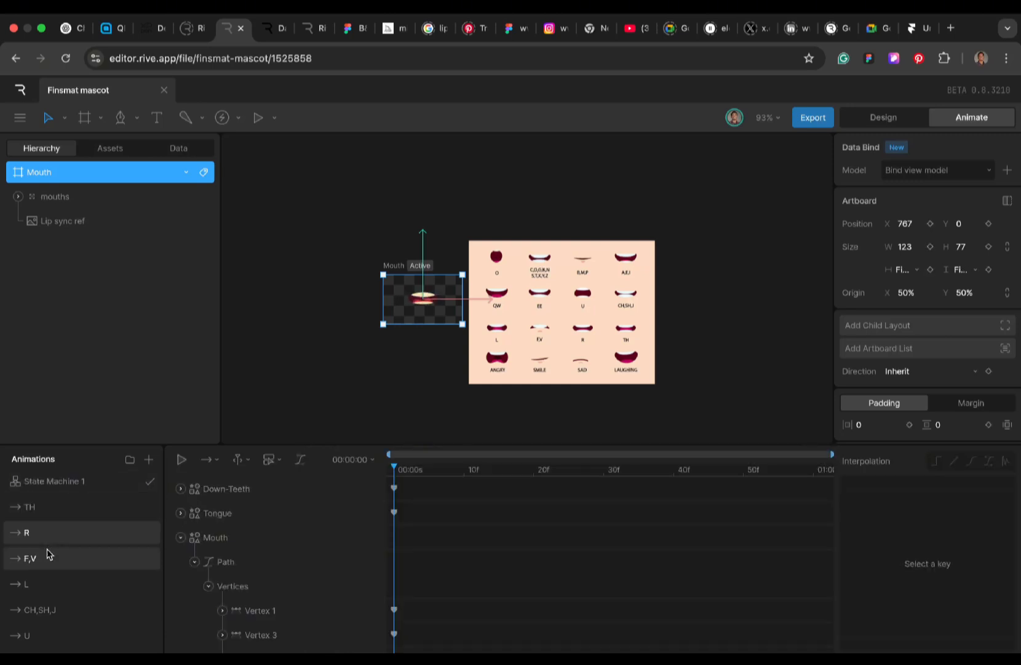
{"action": "left_click", "coordinate": [49, 555]}
{"action": "scroll", "coordinate": [292, 417], "scroll_direction": "up", "scroll_amount": 5}
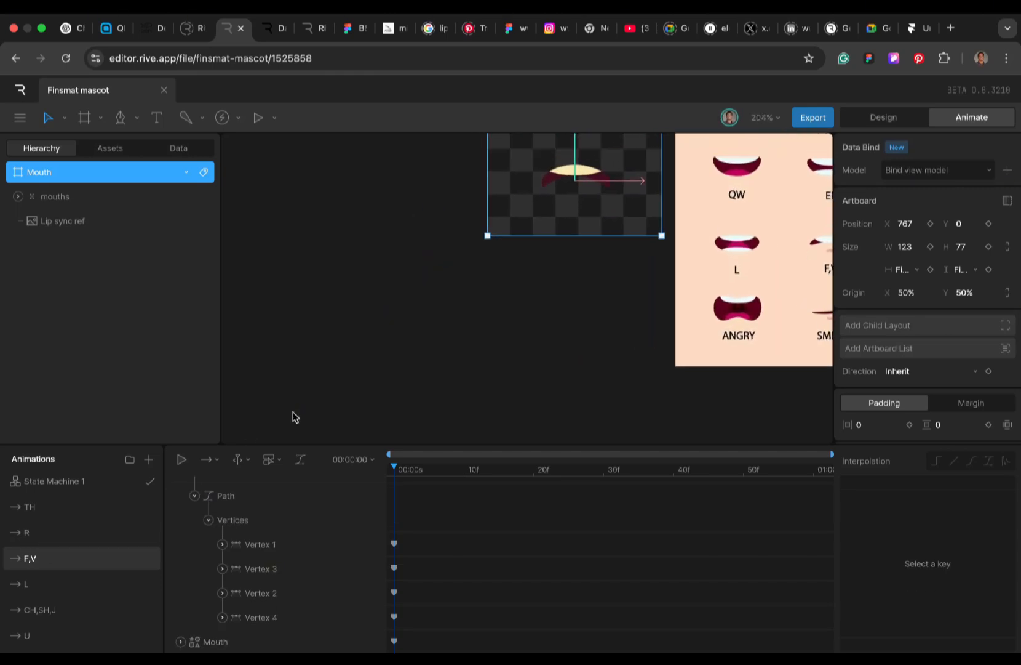
{"action": "scroll", "coordinate": [330, 385], "scroll_direction": "up", "scroll_amount": 1}
{"action": "scroll", "coordinate": [331, 386], "scroll_direction": "down", "scroll_amount": 1}
{"action": "scroll", "coordinate": [330, 386], "scroll_direction": "left", "scroll_amount": 1}
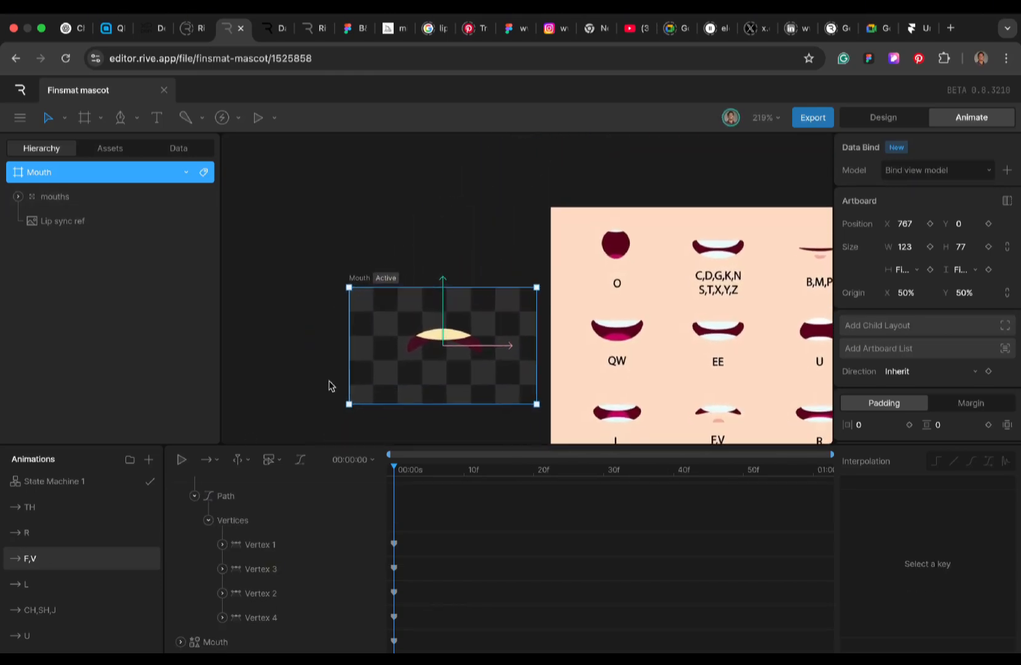
{"action": "scroll", "coordinate": [330, 385], "scroll_direction": "down", "scroll_amount": 1}
{"action": "scroll", "coordinate": [330, 384], "scroll_direction": "left", "scroll_amount": 2}
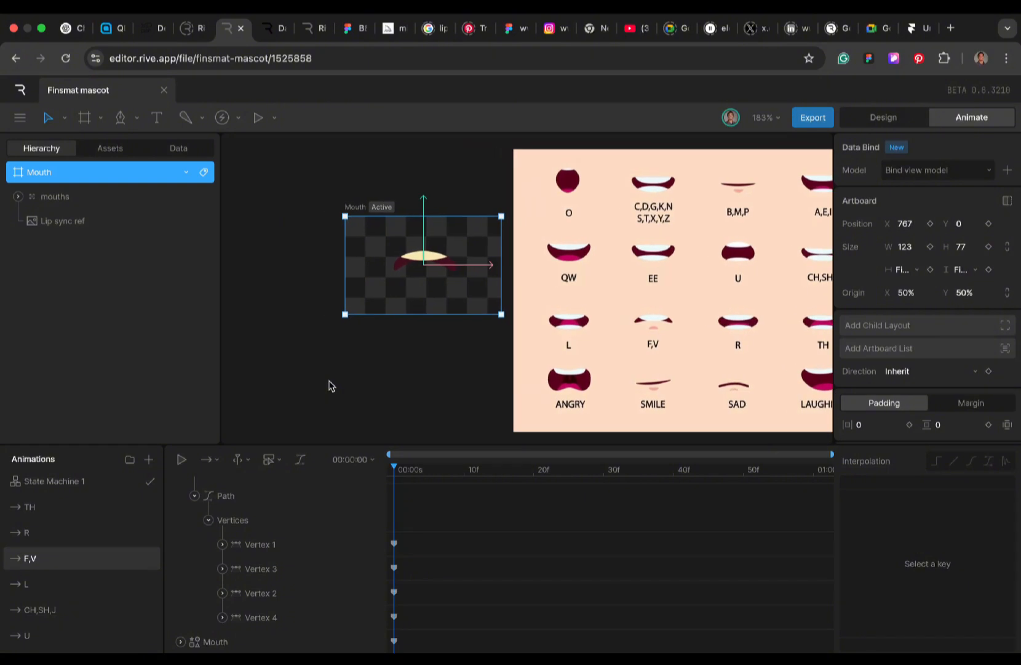
Step: Preview further mouth-shape animations of the Mouth artboard, including L, CH,SH,J and U
{"action": "left_click", "coordinate": [34, 587]}
{"action": "left_click", "coordinate": [40, 611]}
{"action": "scroll", "coordinate": [41, 609], "scroll_direction": "down", "scroll_amount": 5}
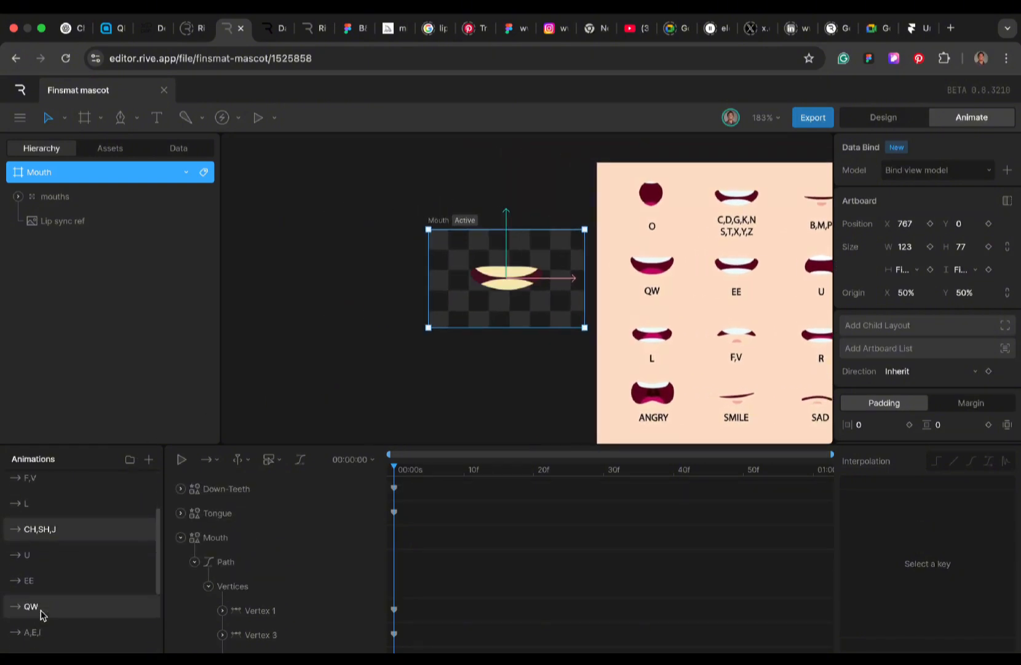
{"action": "left_click", "coordinate": [41, 505]}
{"action": "left_click", "coordinate": [41, 486]}
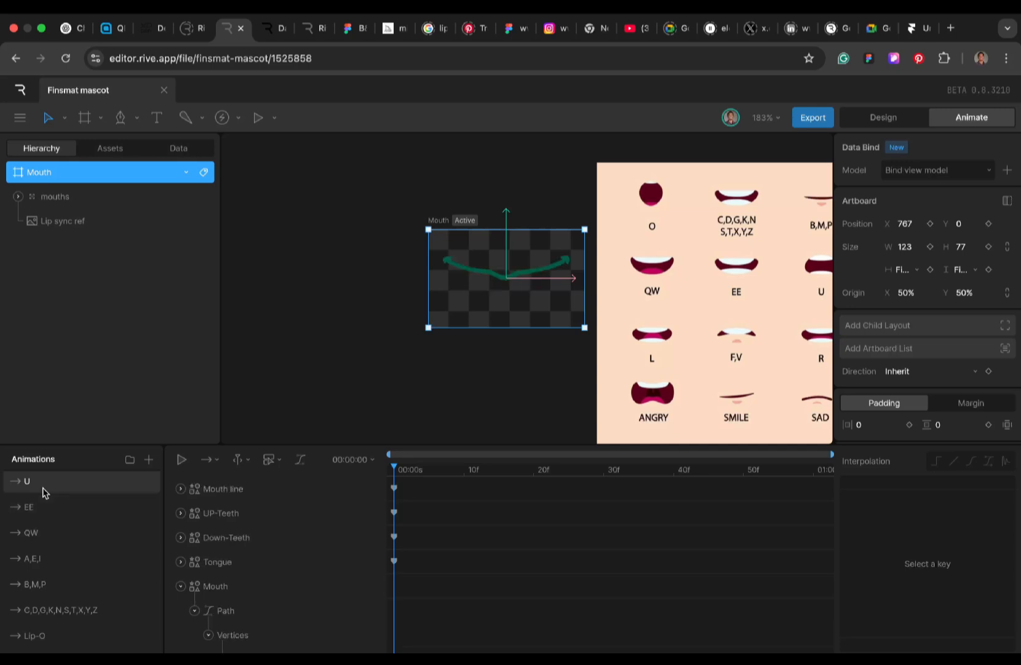
{"action": "scroll", "coordinate": [42, 489], "scroll_direction": "up", "scroll_amount": 5}
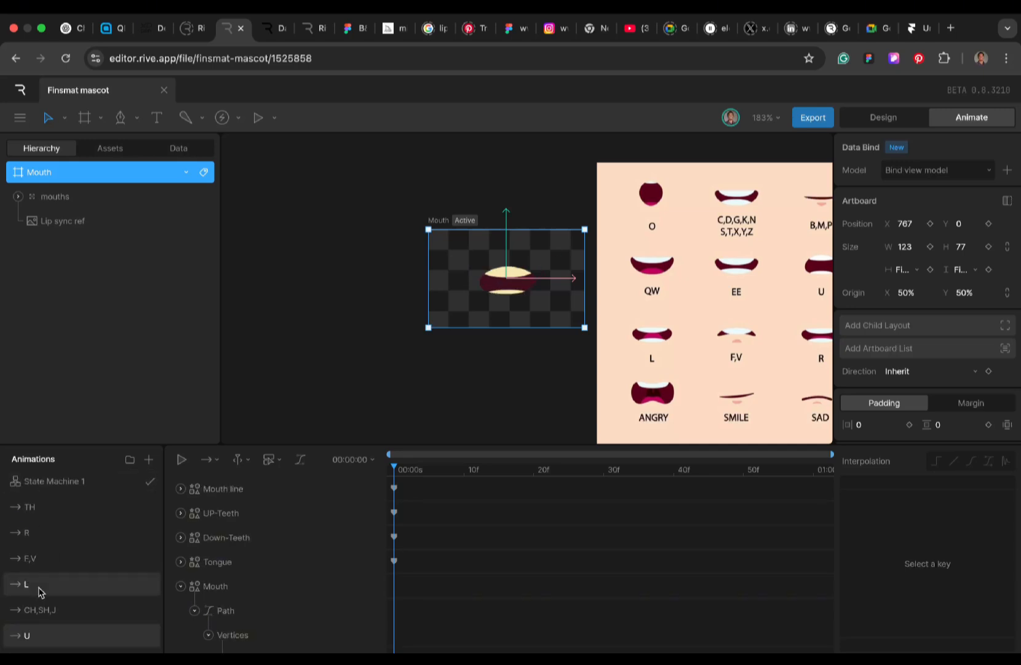
Step: Open State Machine 1 of the Mouth artboard and examine the transitions from Any State to the mouth shapes on Layer 1
{"action": "left_click", "coordinate": [70, 485]}
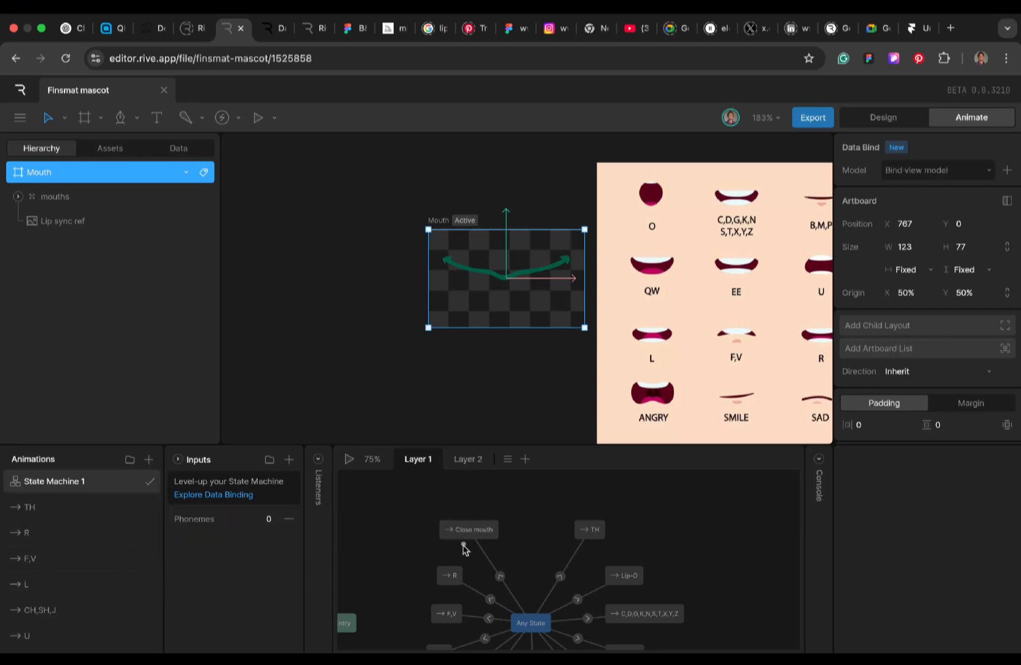
{"action": "scroll", "coordinate": [463, 547], "scroll_direction": "down", "scroll_amount": 3}
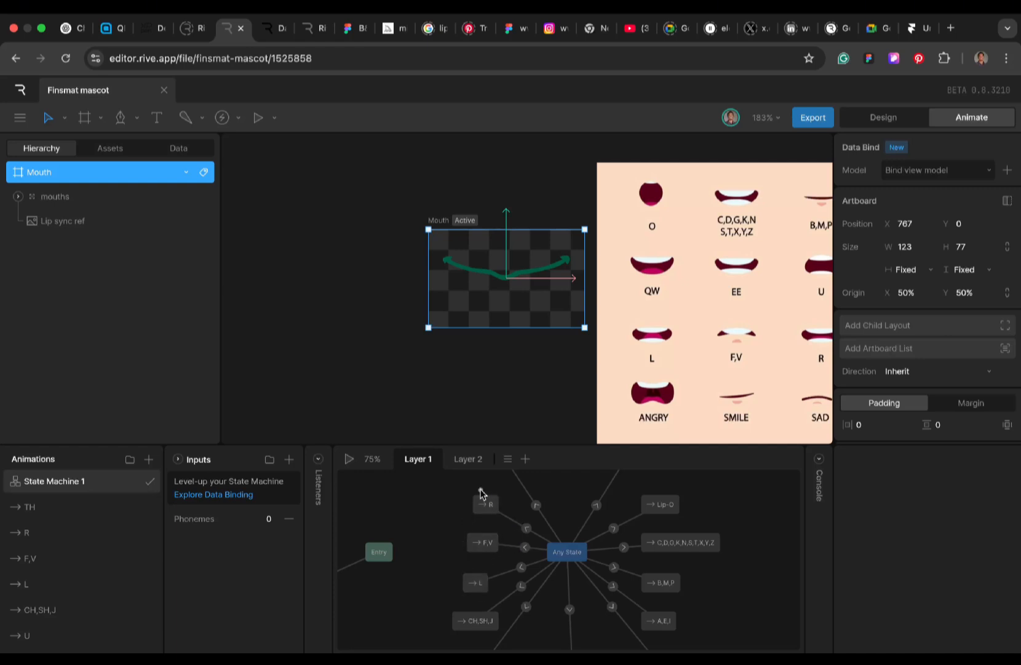
{"action": "scroll", "coordinate": [662, 583], "scroll_direction": "up", "scroll_amount": 2}
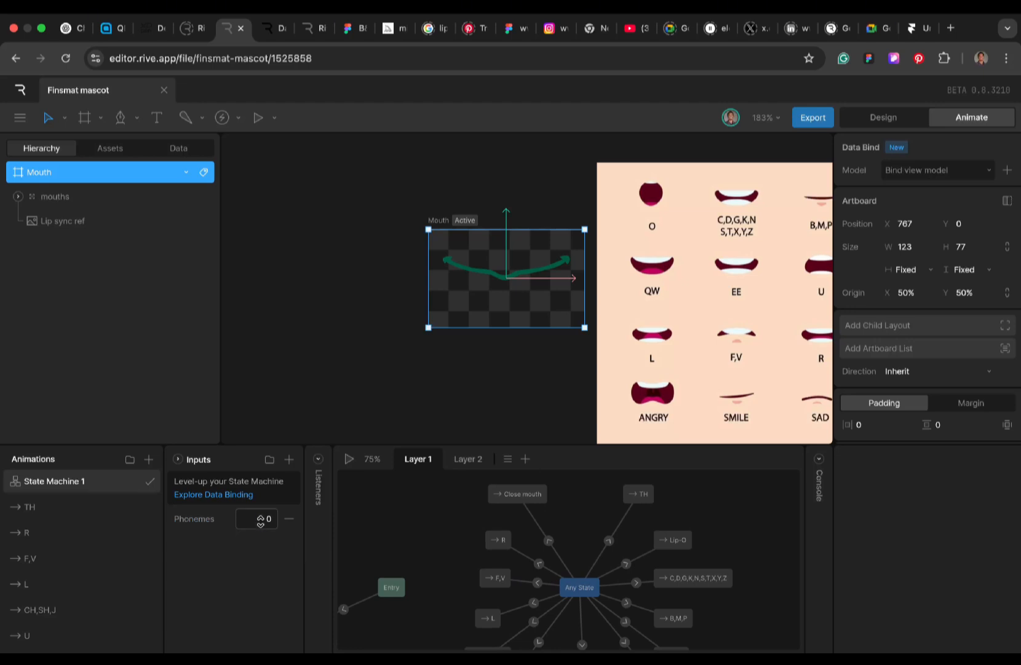
Step: Play the Mouth state machine with different Phonemes values such as 1 and 9, and stop the playback
{"action": "left_click_drag", "start_coordinate": [260, 522], "coordinate": [261, 520]}
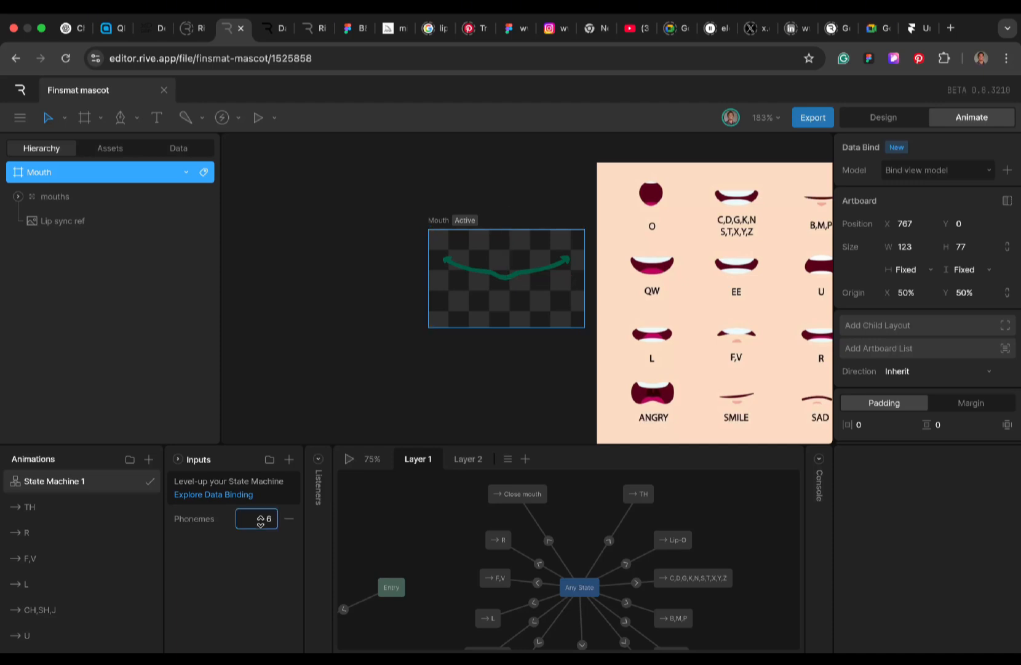
{"action": "left_click", "coordinate": [260, 522]}
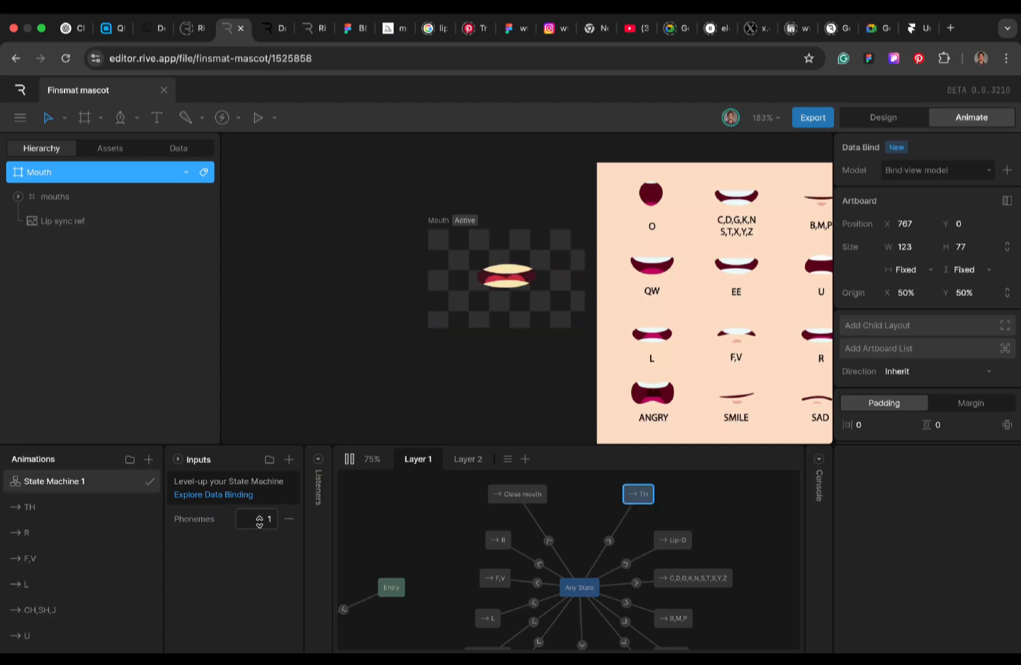
{"action": "left_click_drag", "start_coordinate": [260, 522], "coordinate": [262, 526]}
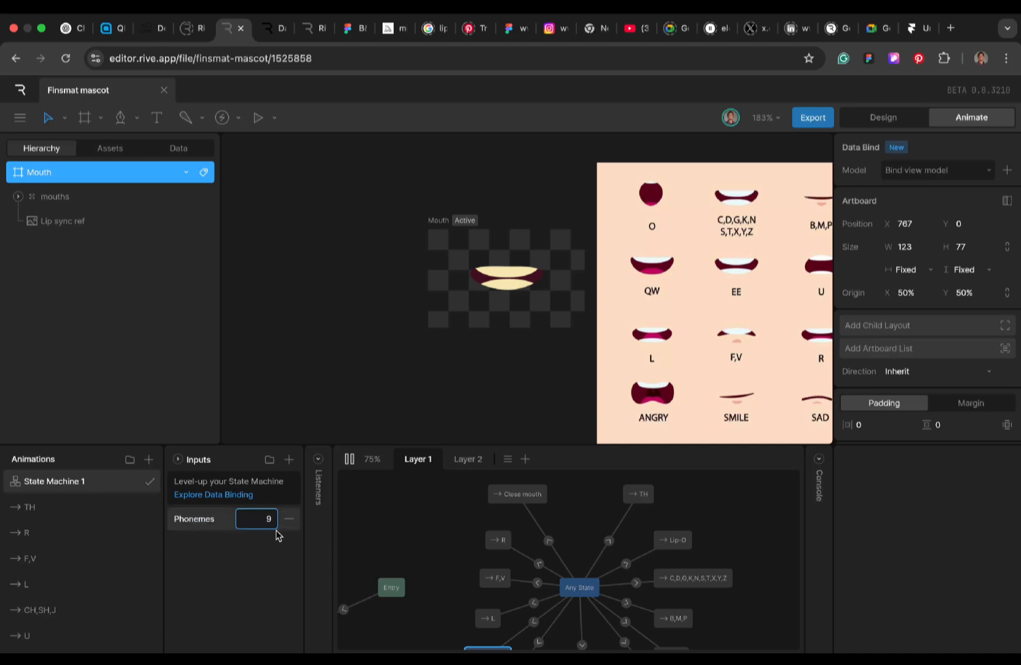
{"action": "left_click", "coordinate": [349, 466]}
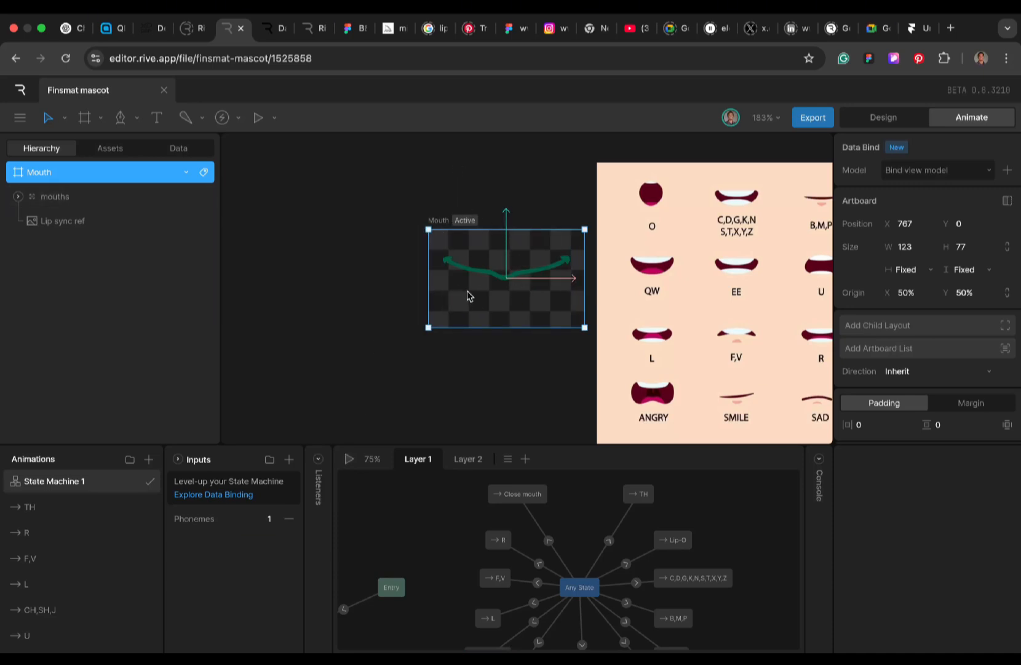
Step: Hide the Lip sync ref image and make Finssmat Mascot the active artboard
{"action": "scroll", "coordinate": [468, 296], "scroll_direction": "down", "scroll_amount": 5}
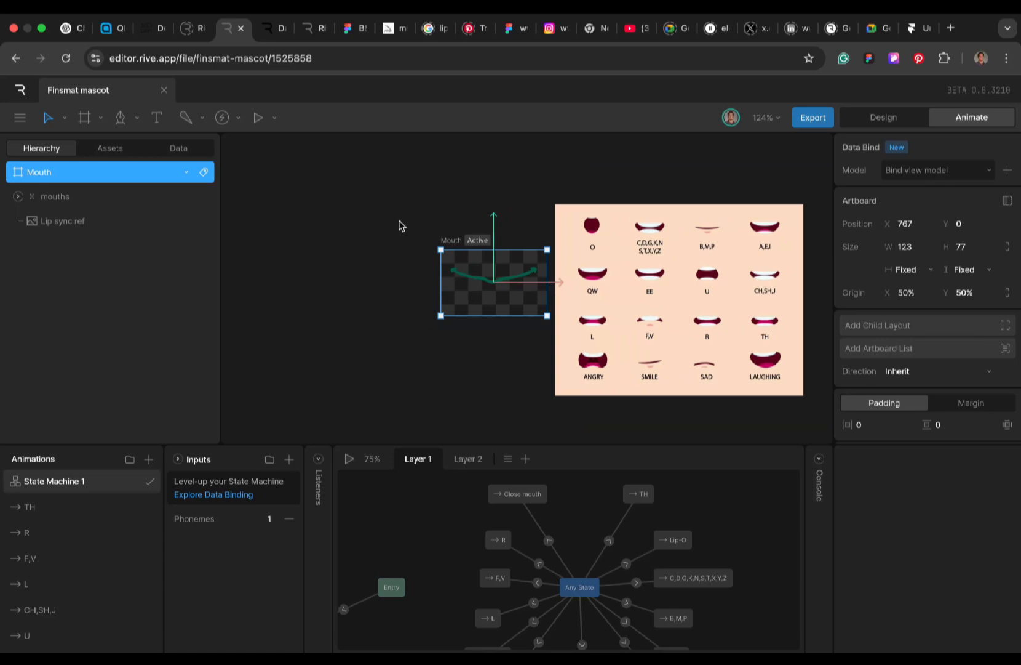
{"action": "left_click", "coordinate": [202, 220]}
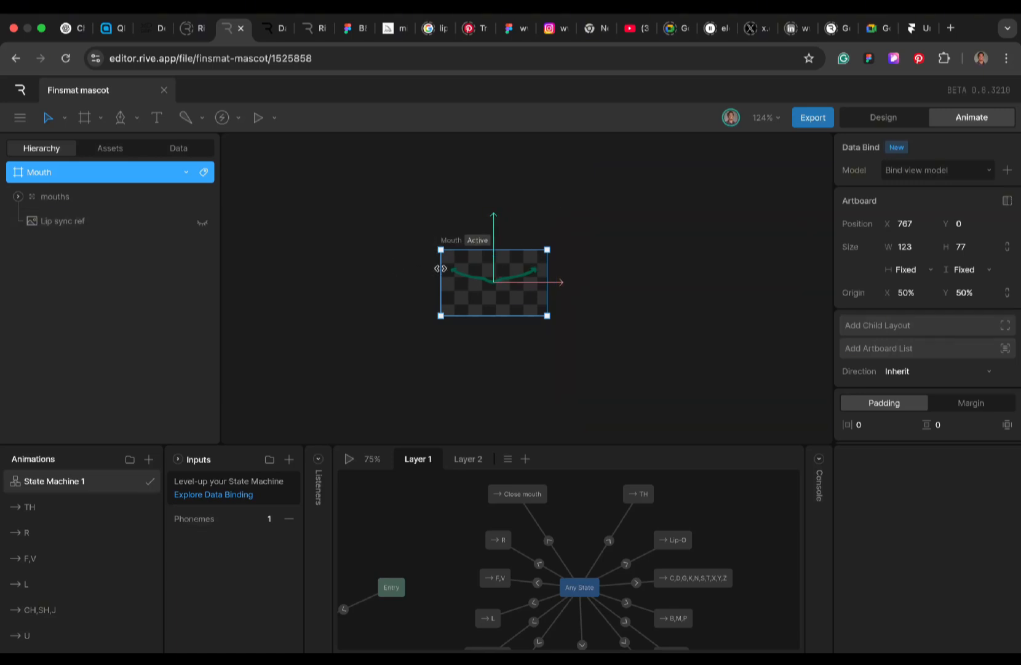
{"action": "scroll", "coordinate": [441, 268], "scroll_direction": "left", "scroll_amount": 10}
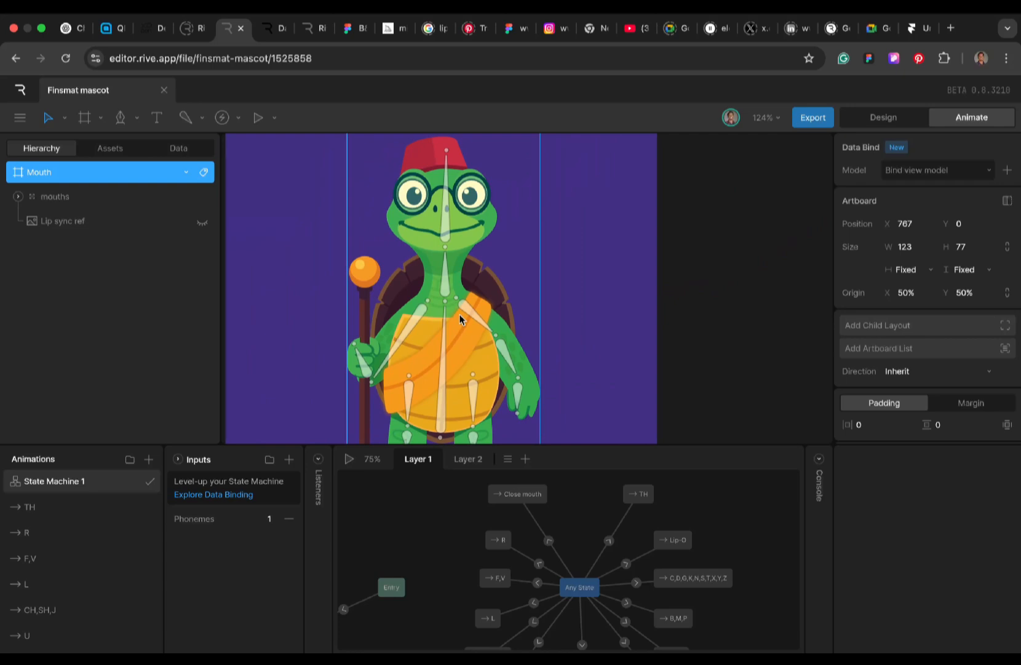
{"action": "scroll", "coordinate": [459, 314], "scroll_direction": "down", "scroll_amount": 3}
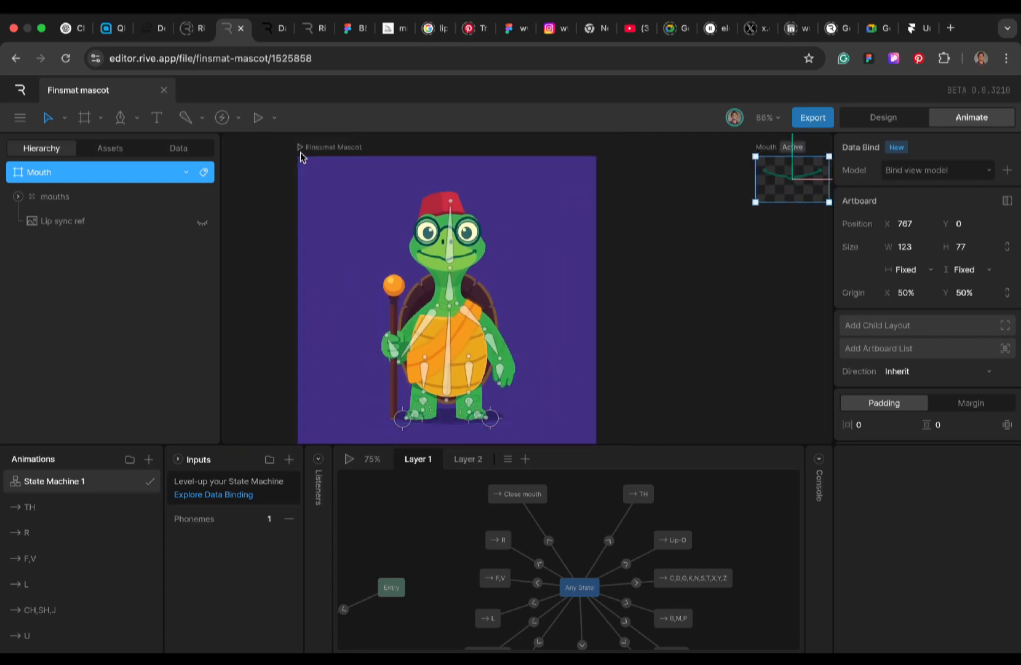
{"action": "left_click", "coordinate": [320, 148]}
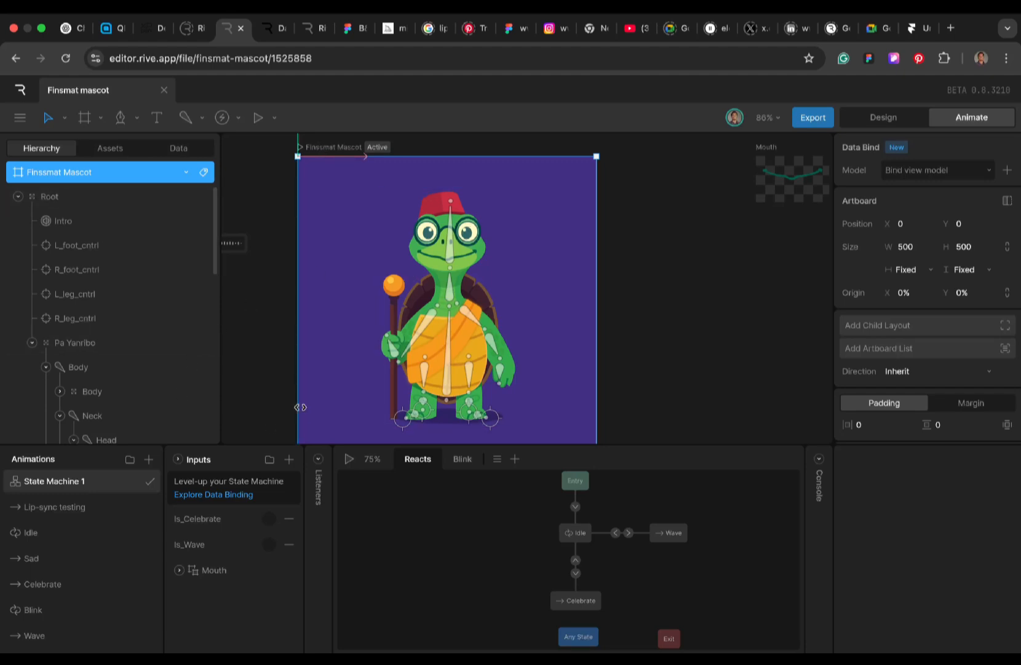
Step: Check on the Mouth artboard that the Phonemes input is exposed to the parent artboard
{"action": "left_click", "coordinate": [765, 147]}
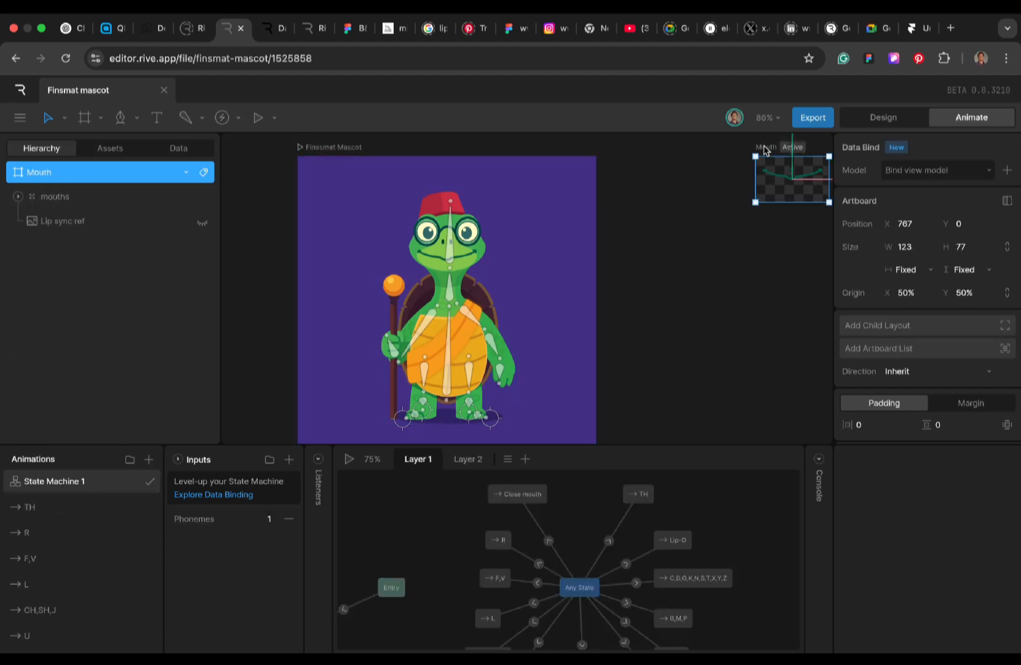
{"action": "left_click", "coordinate": [222, 522]}
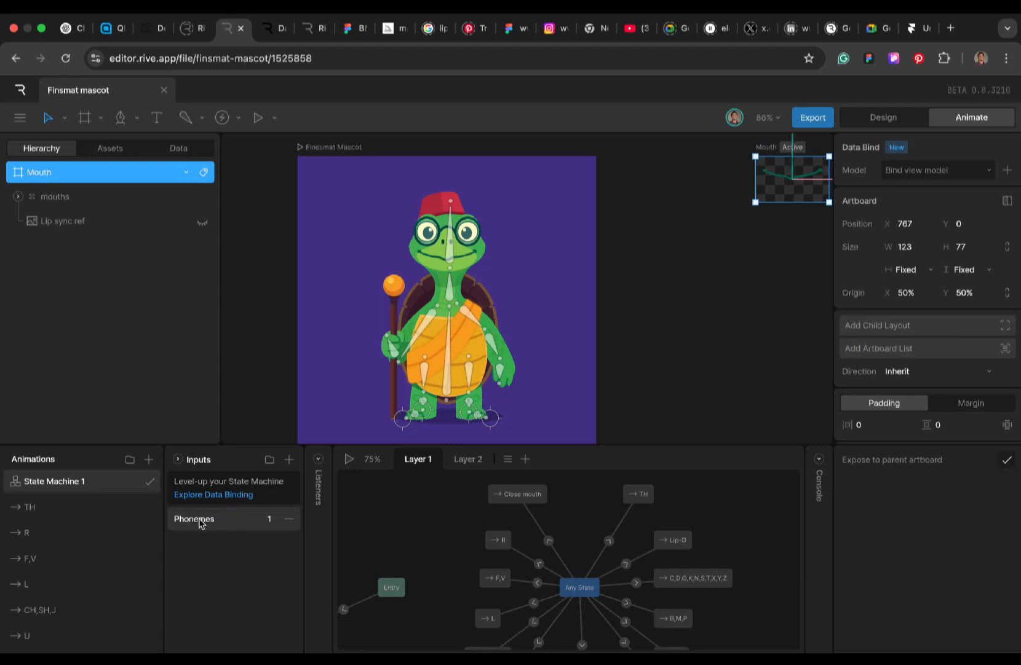
{"action": "left_click", "coordinate": [1006, 462]}
Step: Activate the Finssmat Mascot artboard, play its state machine and test the nested Mouth's Phonemes input with different values such as 6
{"action": "left_click", "coordinate": [326, 150]}
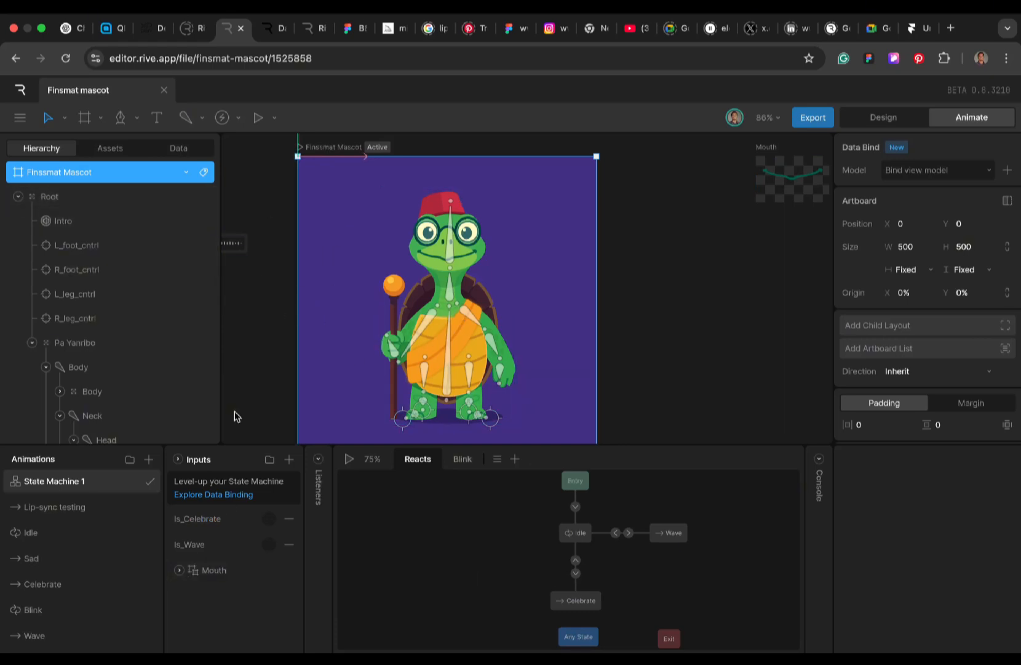
{"action": "left_click", "coordinate": [349, 463]}
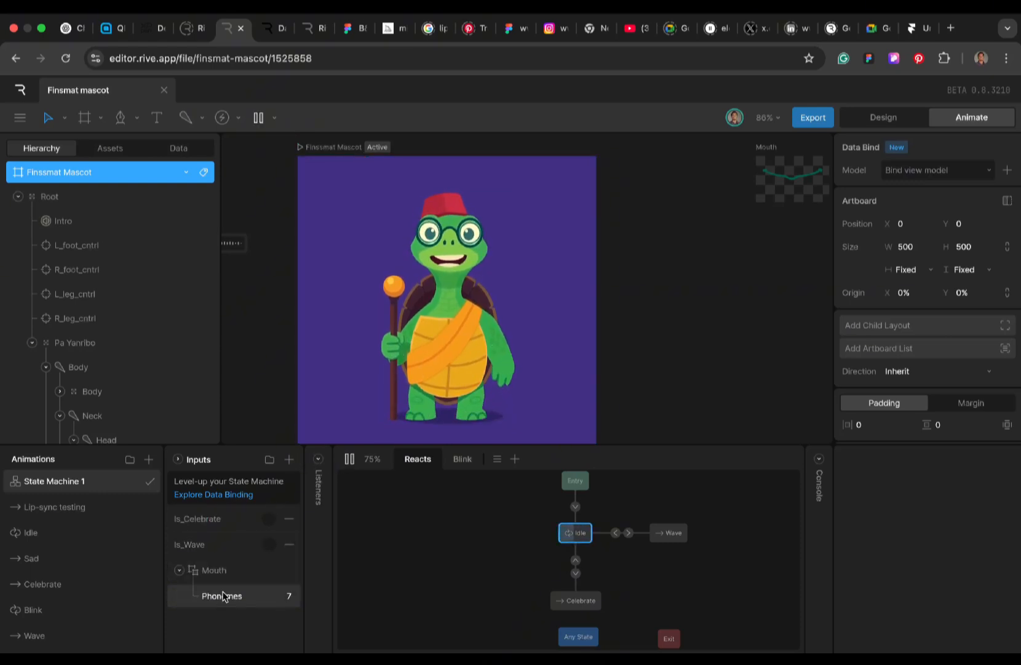
{"action": "left_click", "coordinate": [285, 594]}
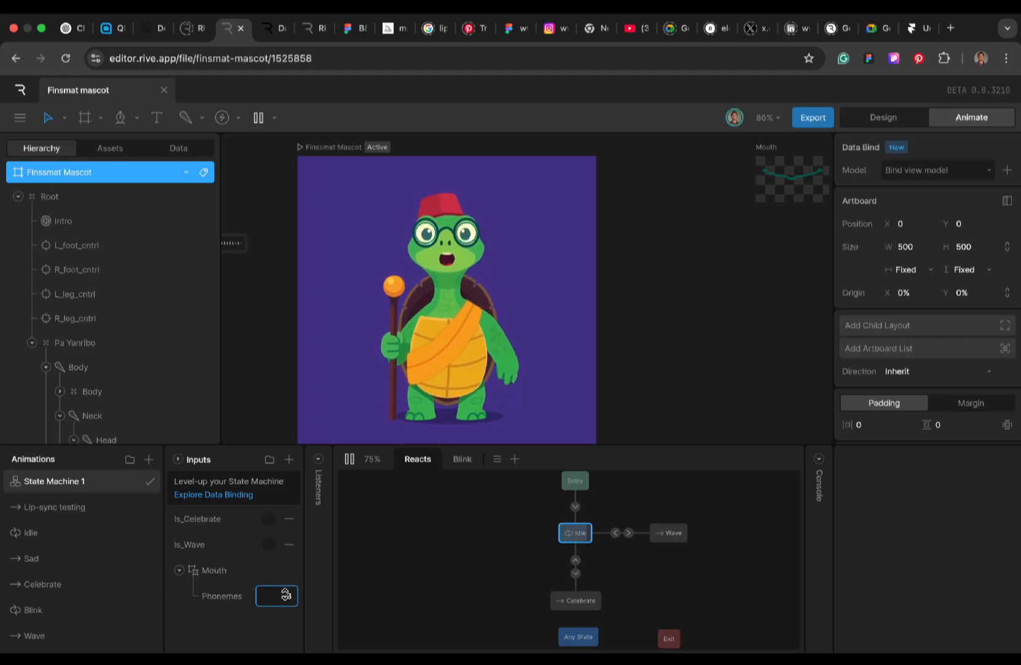
{"action": "left_click_drag", "start_coordinate": [285, 594], "coordinate": [276, 584]}
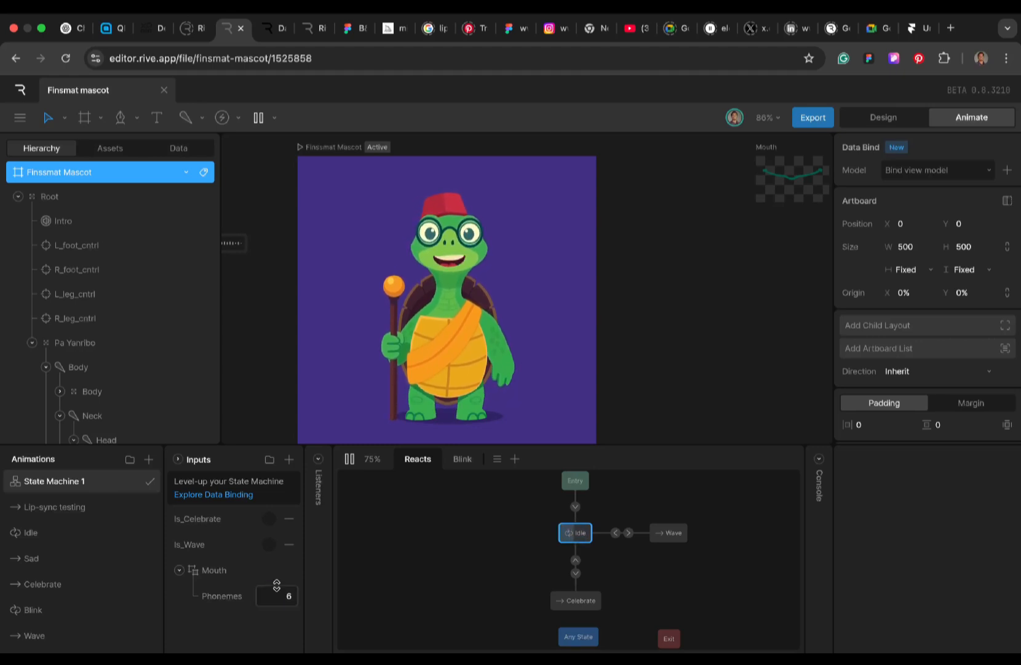
{"action": "left_click", "coordinate": [179, 571]}
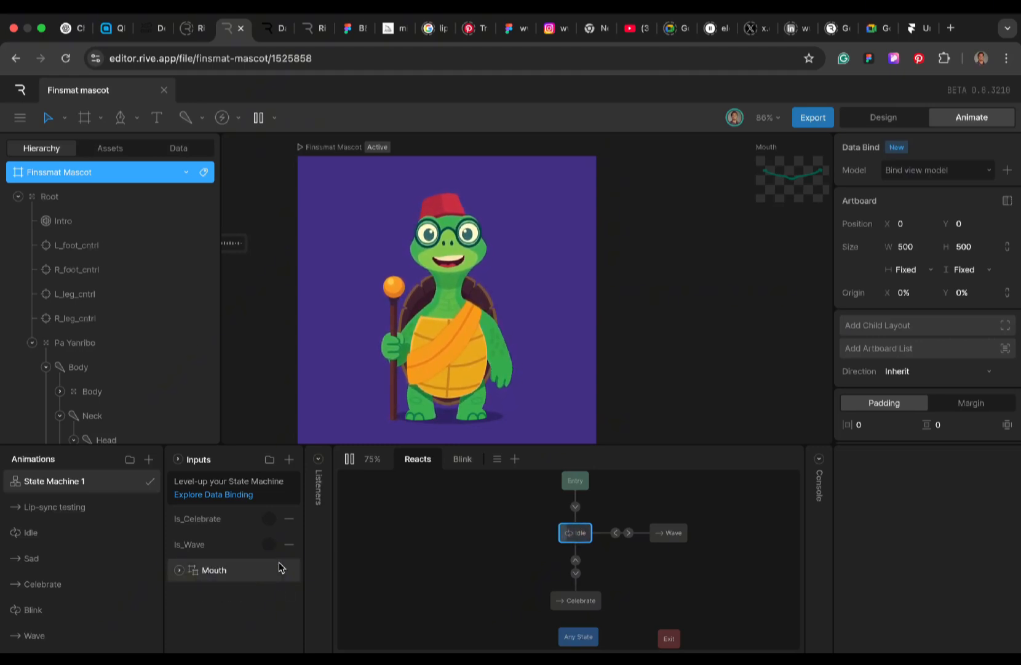
Step: Open the Lip-sync testing animation and select the Intro audio event beside the mascot artboard to view its audio properties
{"action": "left_click", "coordinate": [62, 507]}
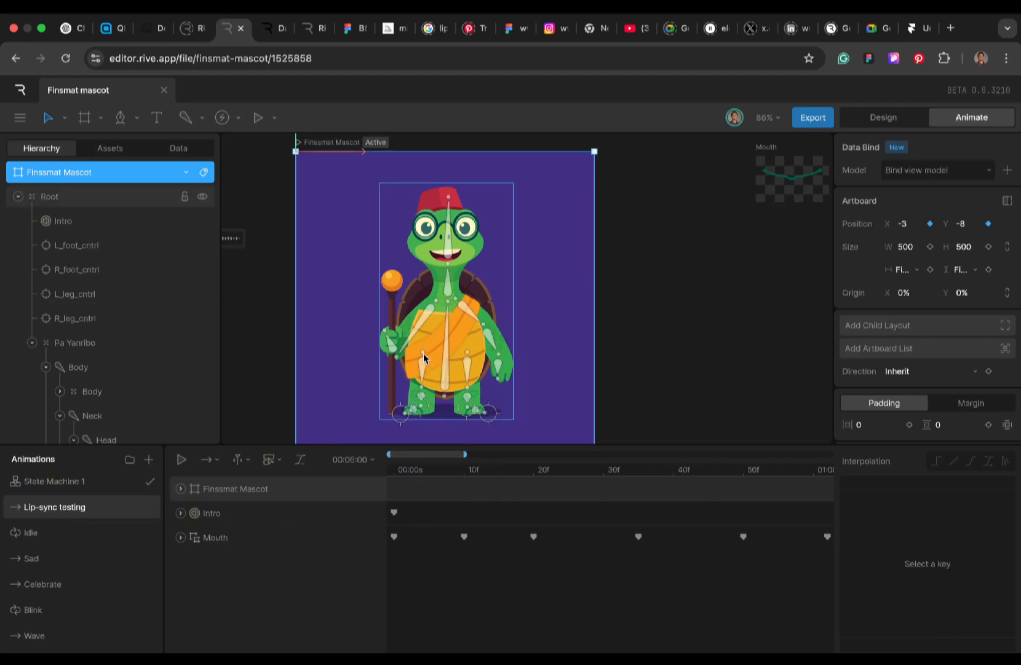
{"action": "scroll", "coordinate": [374, 302], "scroll_direction": "down", "scroll_amount": 2}
{"action": "scroll", "coordinate": [374, 303], "scroll_direction": "up", "scroll_amount": 1}
{"action": "scroll", "coordinate": [374, 303], "scroll_direction": "left", "scroll_amount": 2}
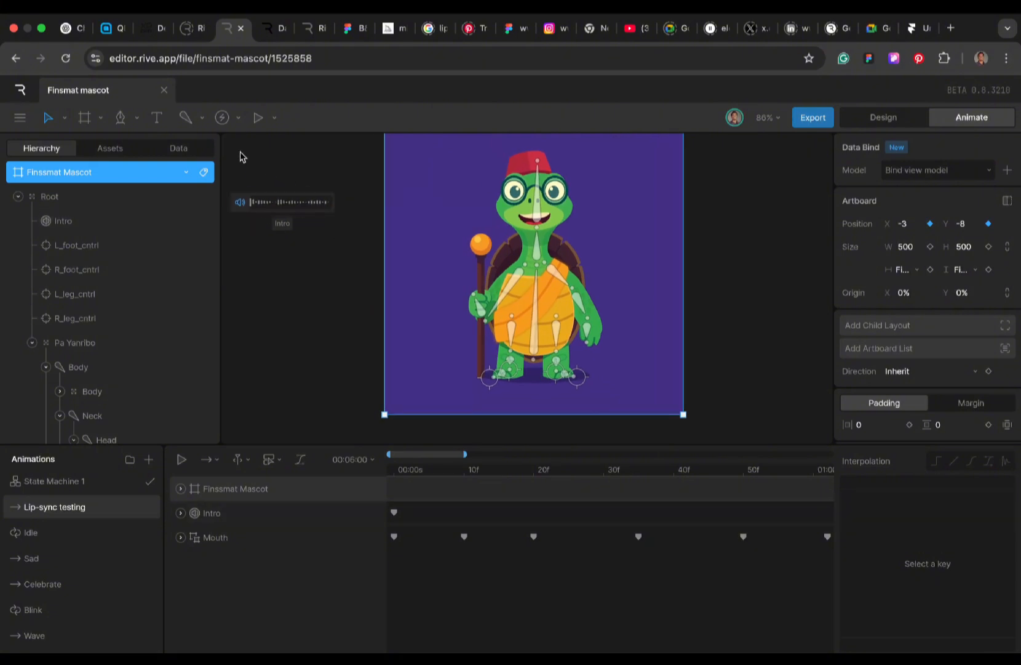
{"action": "left_click", "coordinate": [279, 205]}
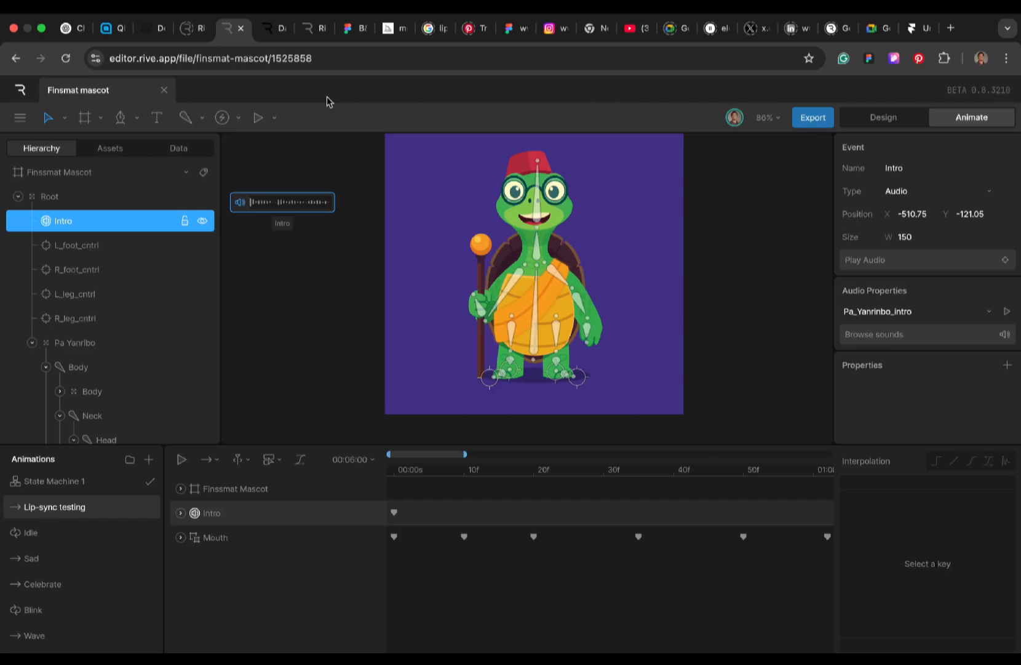
Step: Switch to ElevenLabs, view the Finsmat Pa Yanrinbo intro project in Studio, and return to the Rive file
{"action": "left_click", "coordinate": [716, 31]}
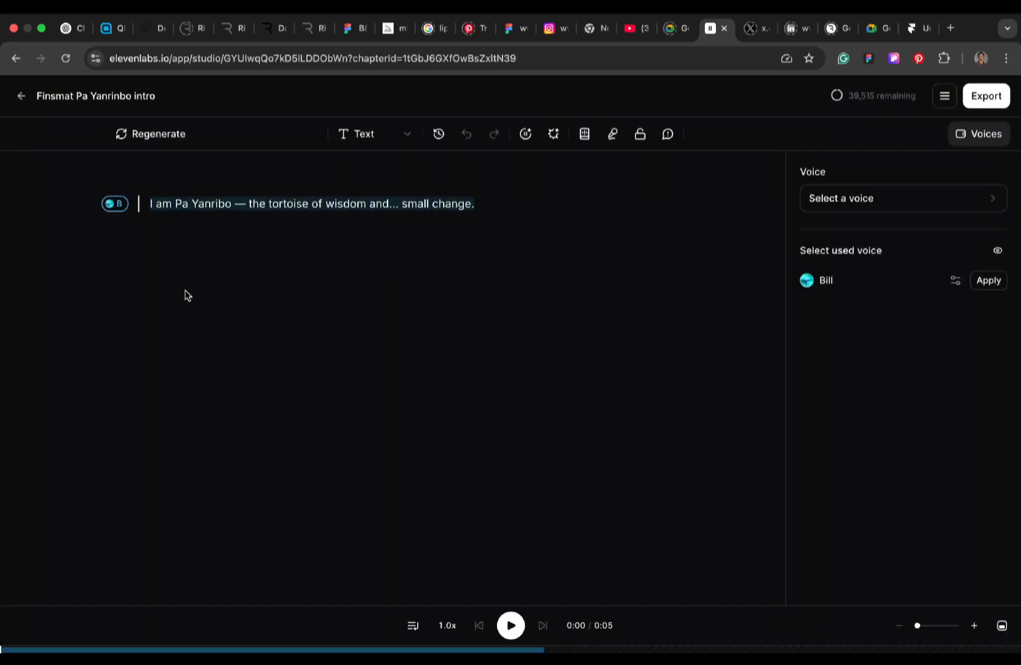
{"action": "left_click", "coordinate": [22, 97]}
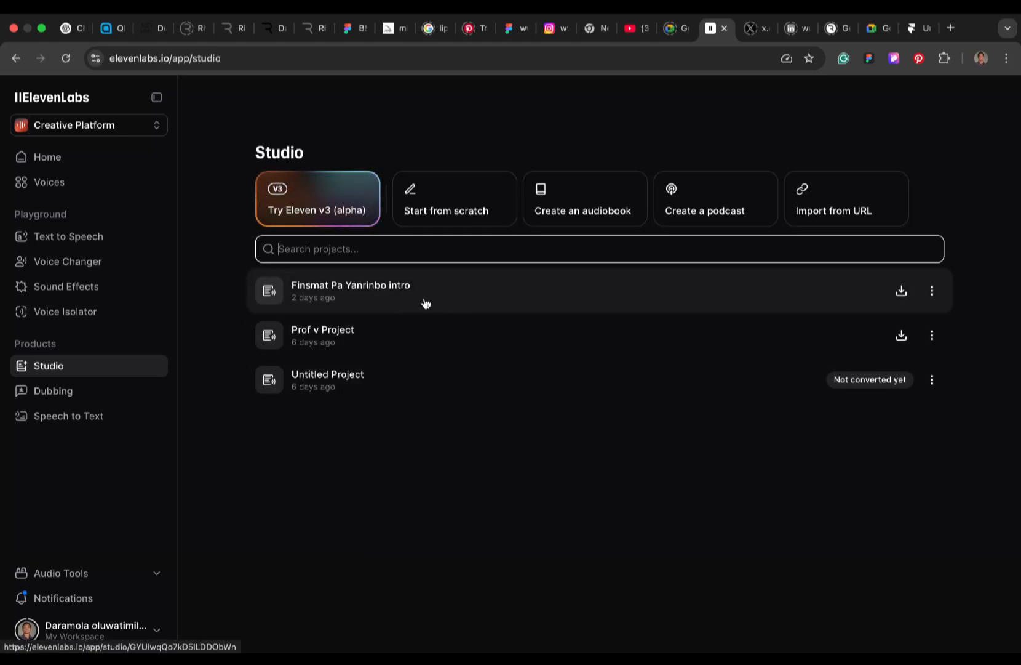
{"action": "left_click", "coordinate": [404, 301]}
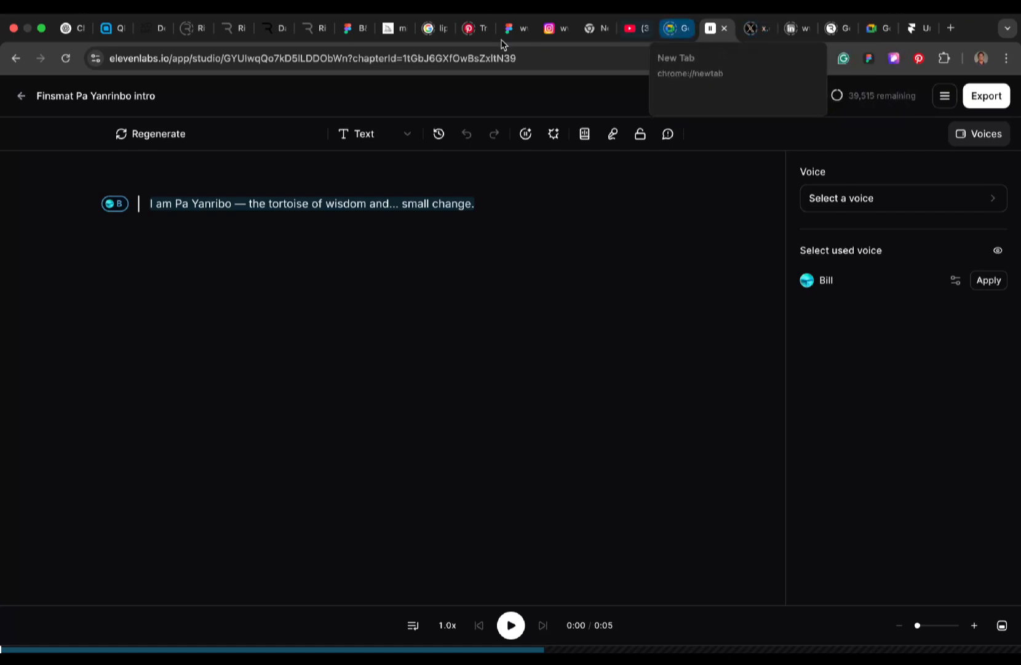
{"action": "left_click", "coordinate": [238, 34]}
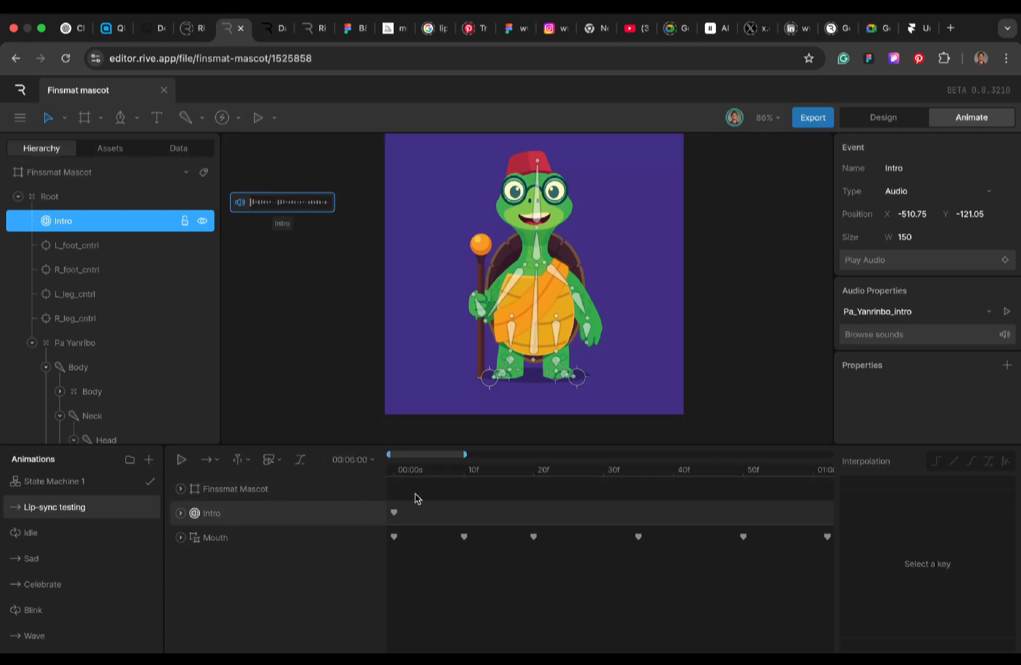
Step: Examine the Mouth keyframes along the Lip-sync testing timeline, checking individual keys and their interpolation
{"action": "left_click", "coordinate": [180, 537]}
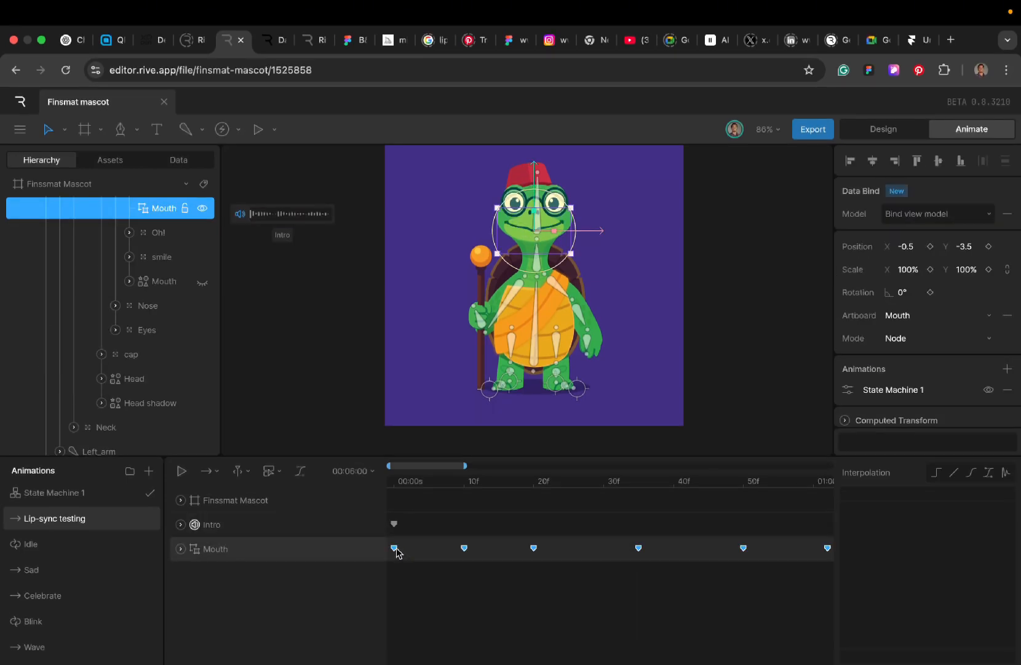
{"action": "left_click", "coordinate": [394, 547]}
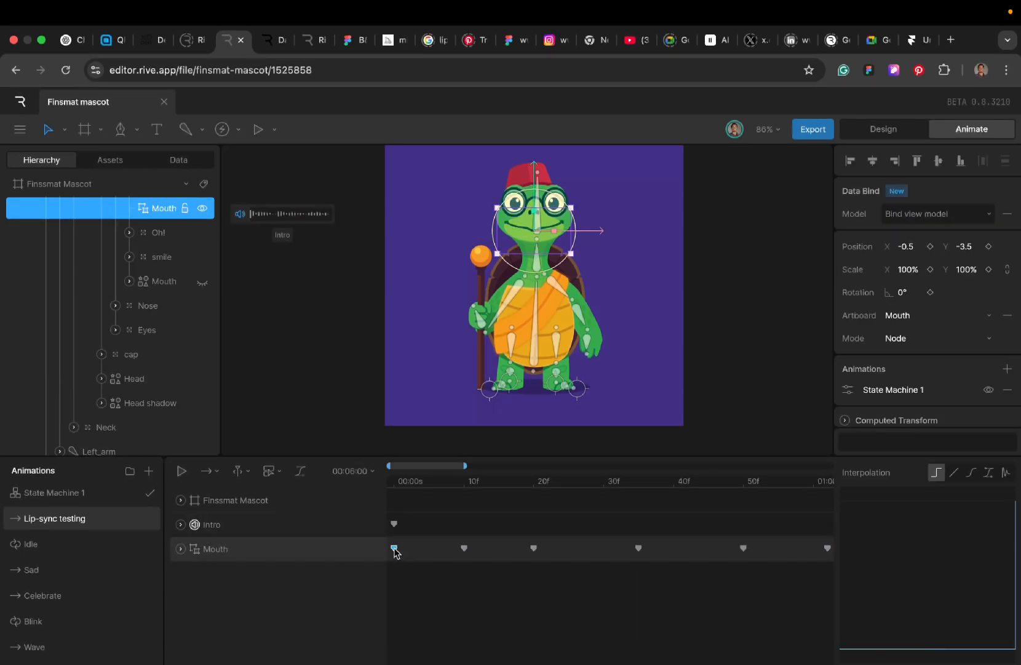
{"action": "left_click", "coordinate": [464, 548]}
{"action": "left_click", "coordinate": [533, 547]}
{"action": "left_click", "coordinate": [639, 548]}
{"action": "left_click", "coordinate": [828, 547]}
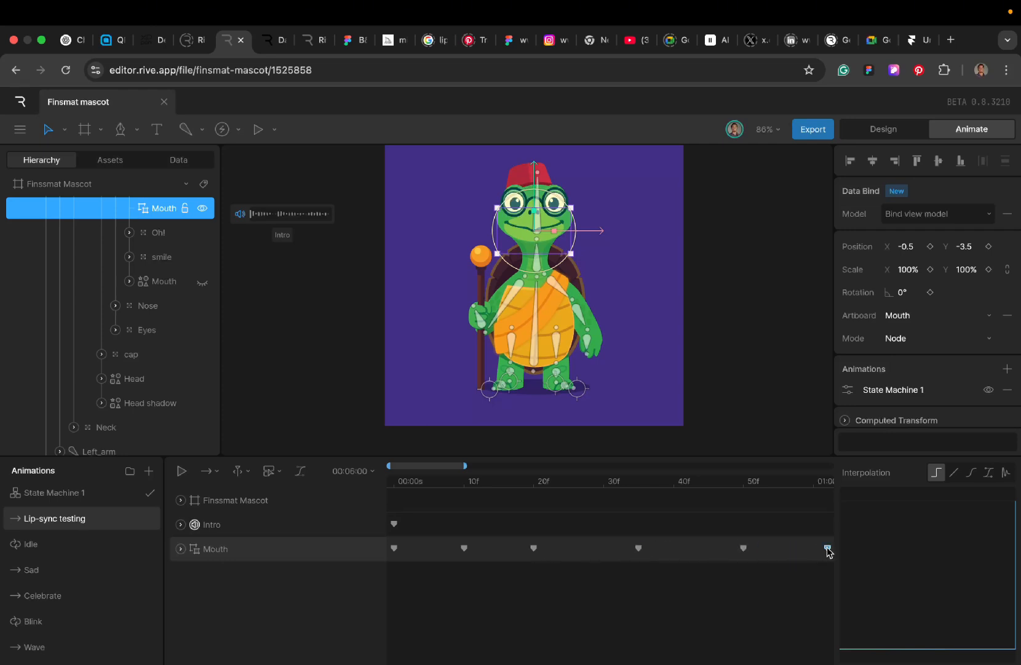
{"action": "left_click", "coordinate": [743, 548]}
{"action": "left_click", "coordinate": [639, 548]}
{"action": "scroll", "coordinate": [794, 536], "scroll_direction": "right", "scroll_amount": 3}
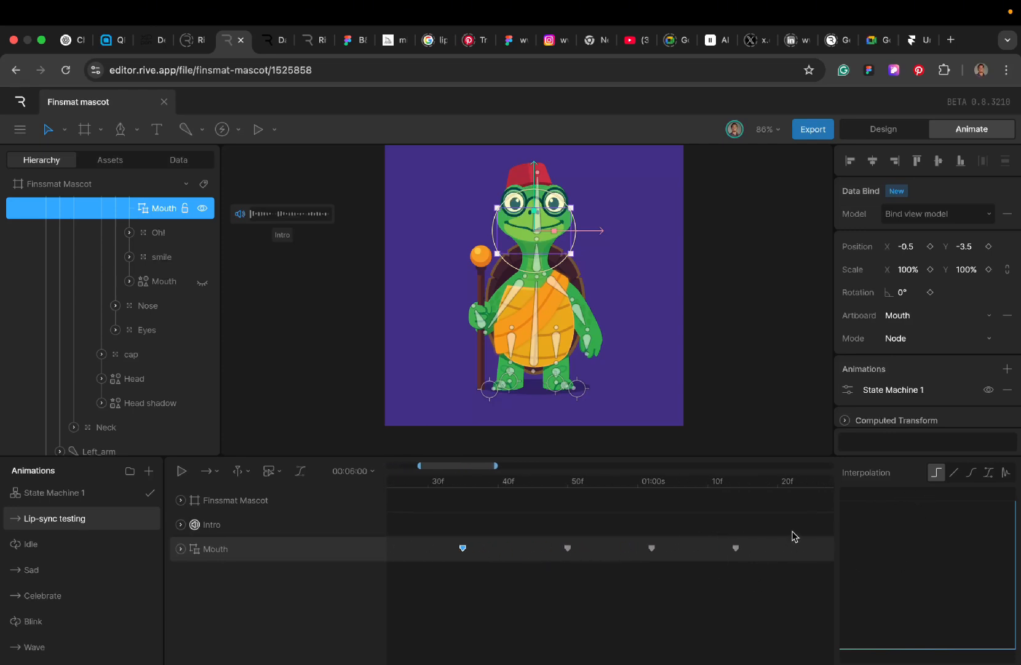
{"action": "scroll", "coordinate": [794, 536], "scroll_direction": "right", "scroll_amount": 5}
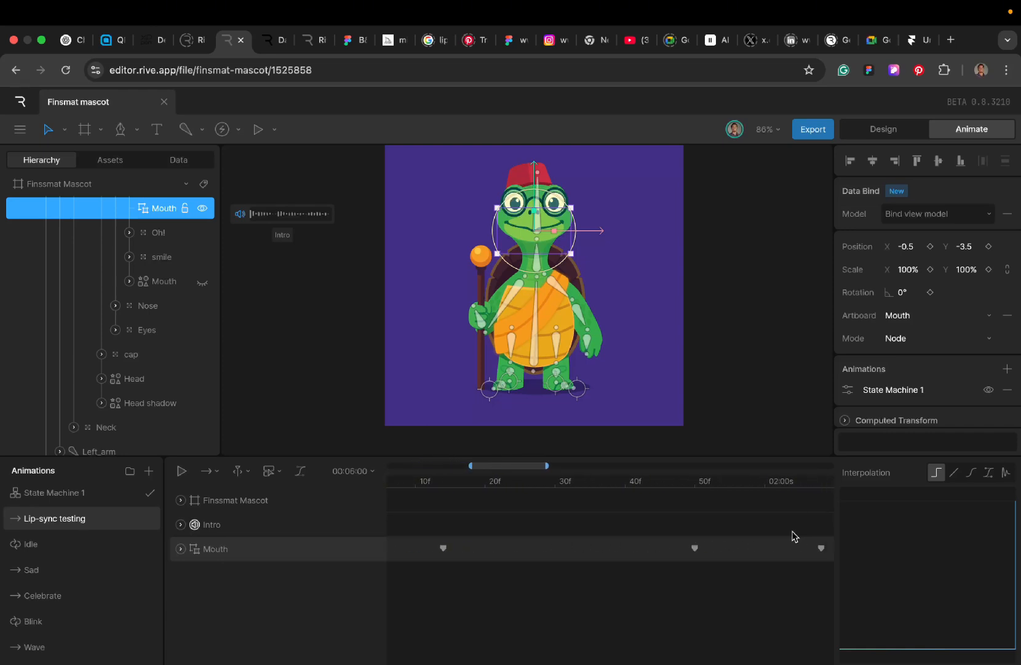
{"action": "scroll", "coordinate": [566, 547], "scroll_direction": "left", "scroll_amount": 10}
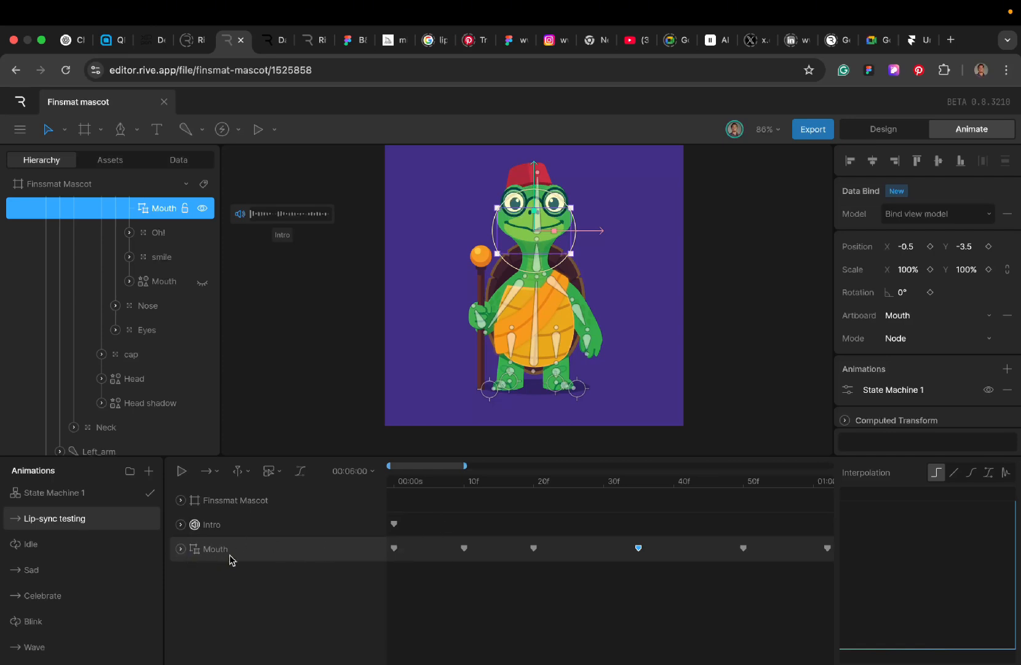
Step: Select the Intro audio event in the timeline and play the Lip-sync testing animation, restarting the playback once
{"action": "left_click", "coordinate": [368, 529]}
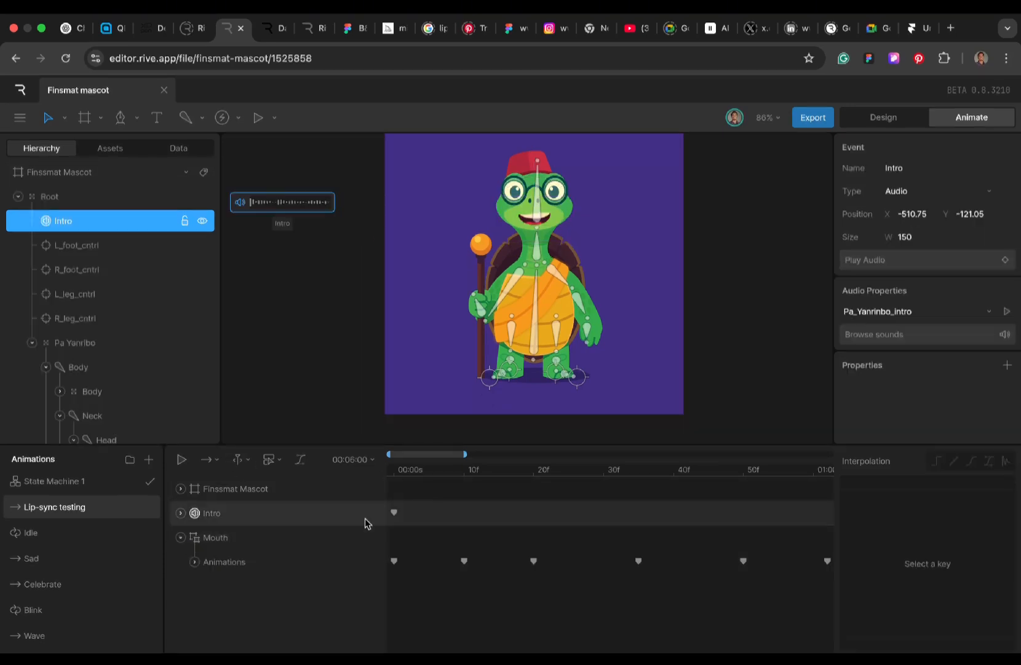
{"action": "left_click", "coordinate": [182, 460]}
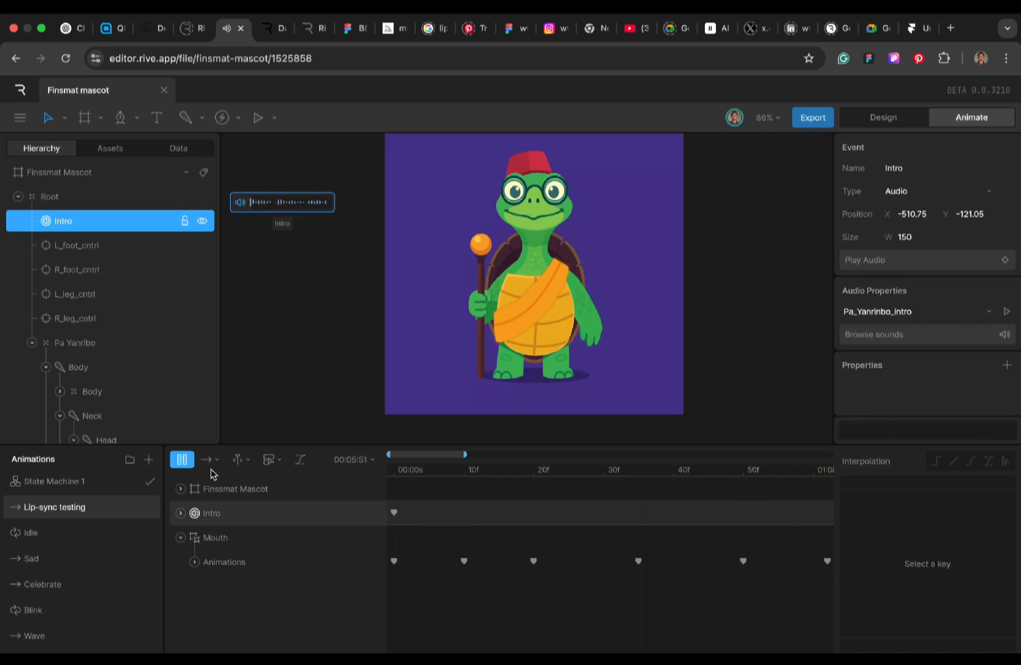
{"action": "left_click", "coordinate": [182, 460]}
{"action": "left_click", "coordinate": [183, 460]}
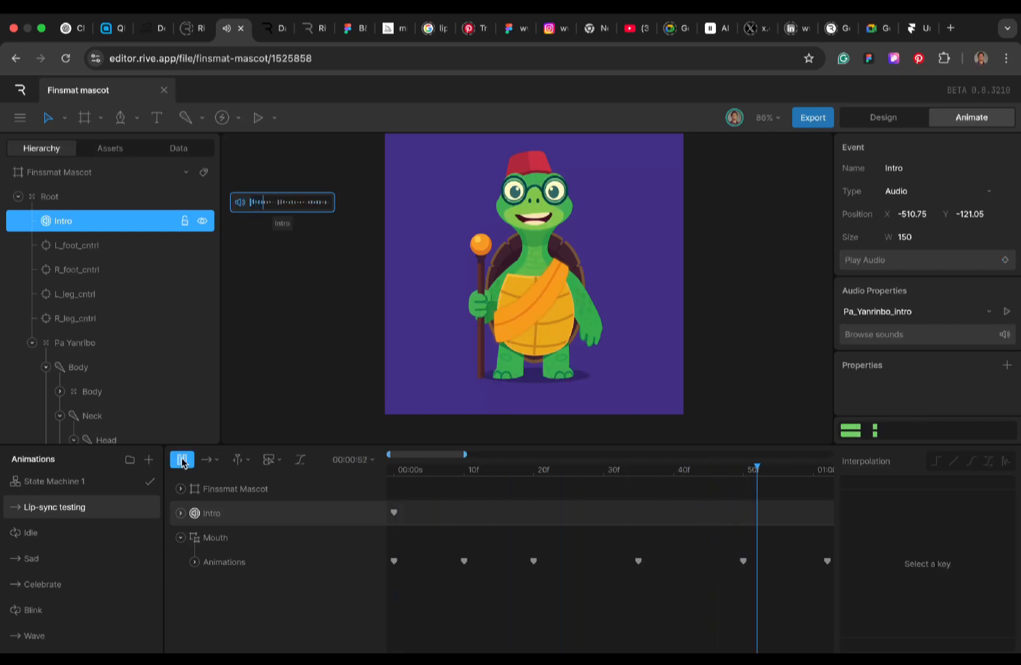